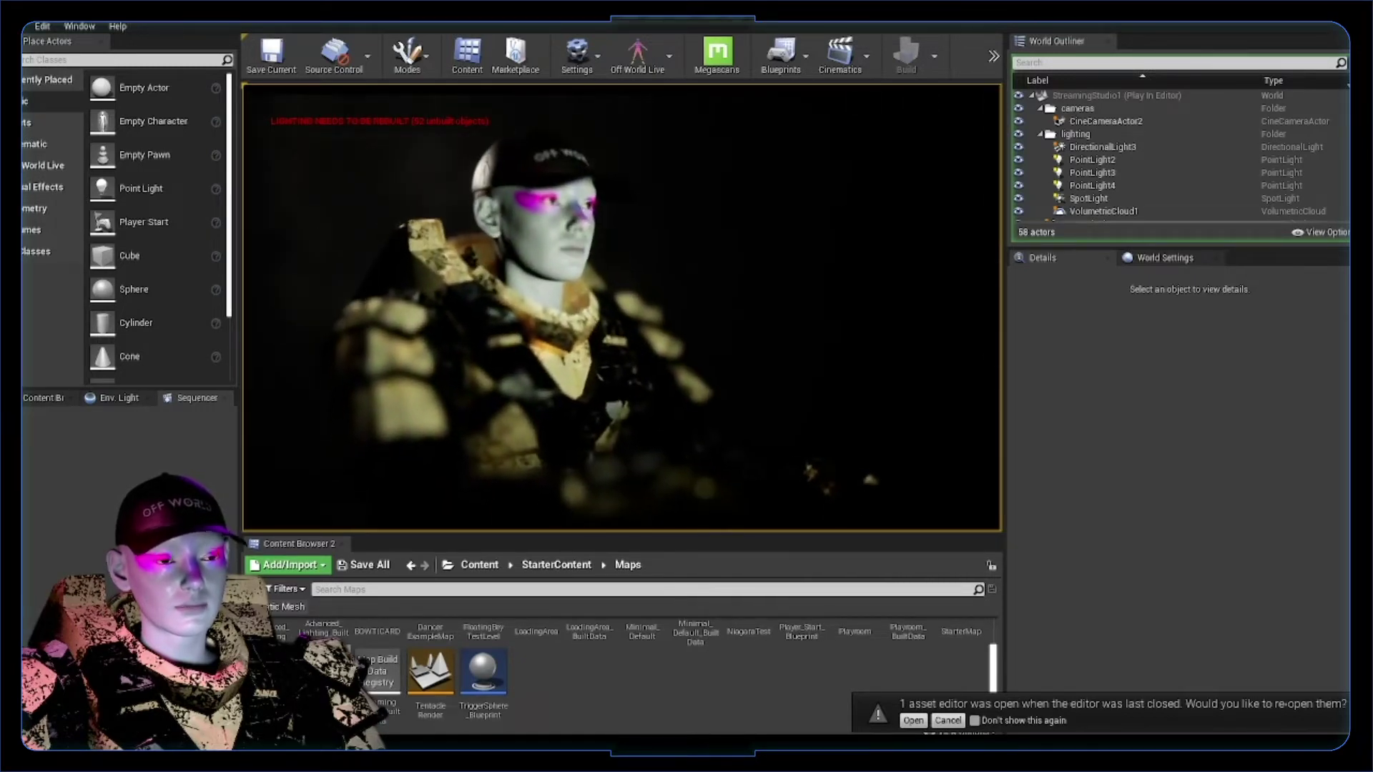
Stop the StreamingStudio1 play session and return to editing the level.
{"action": "key", "text": "Escape"}
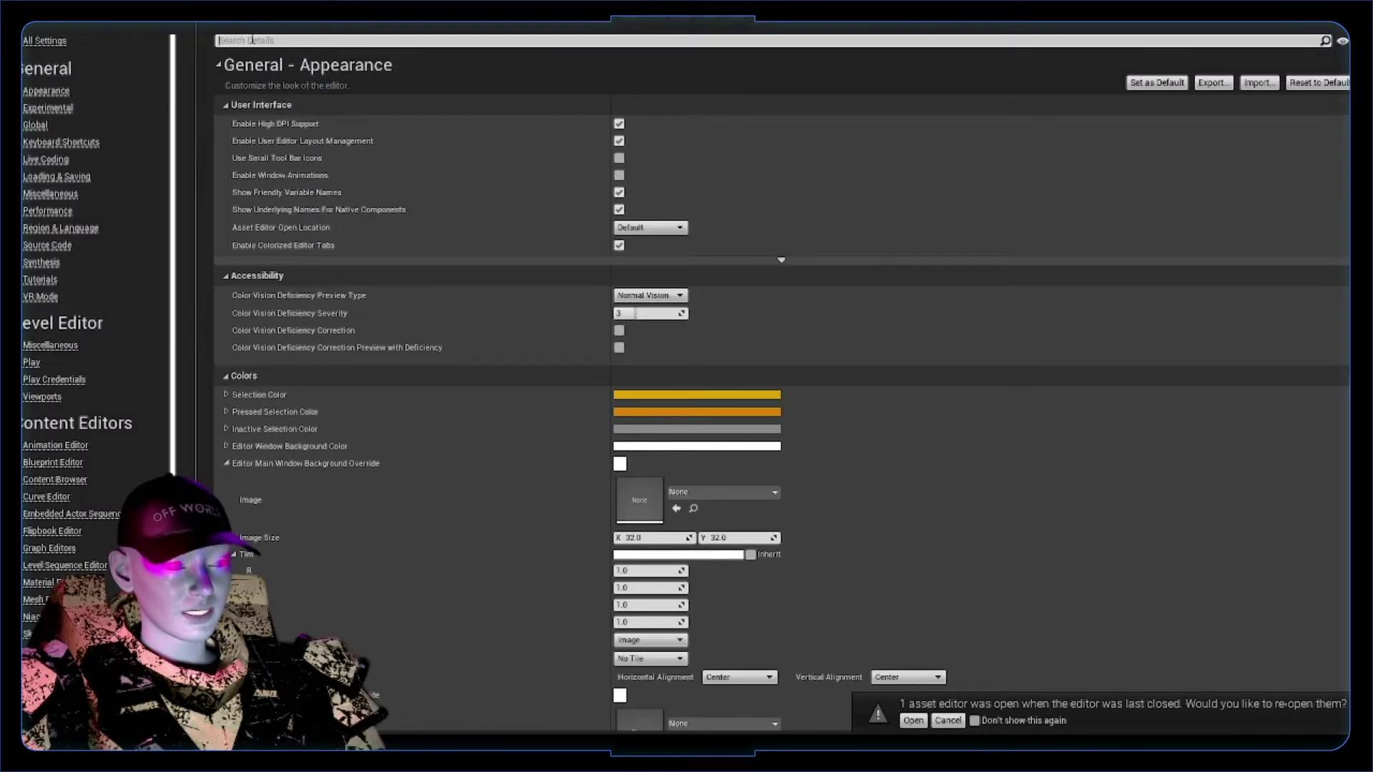
Search Project Settings for 'distance fields' and enable Generate Mesh Distance Fields.
{"action": "type", "text": "di"}
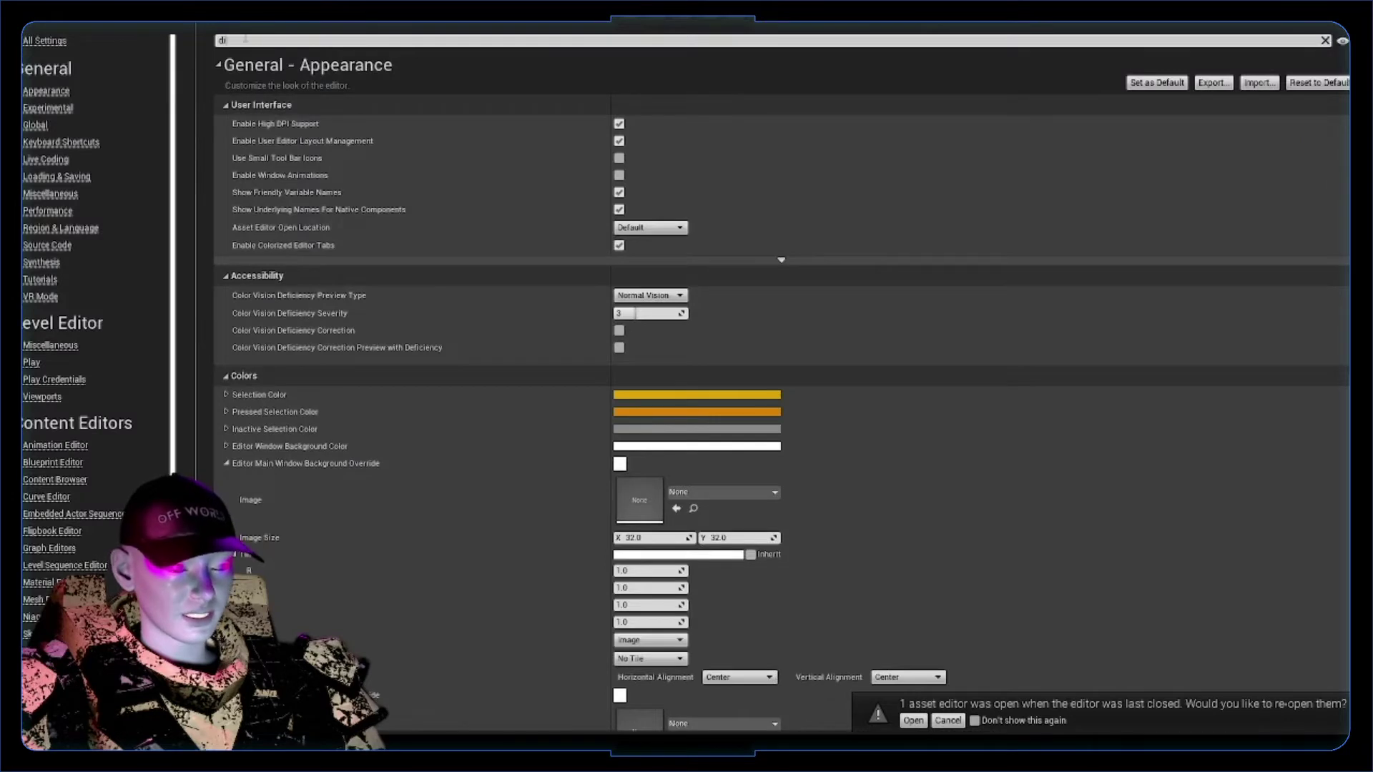
{"action": "type", "text": "stance"}
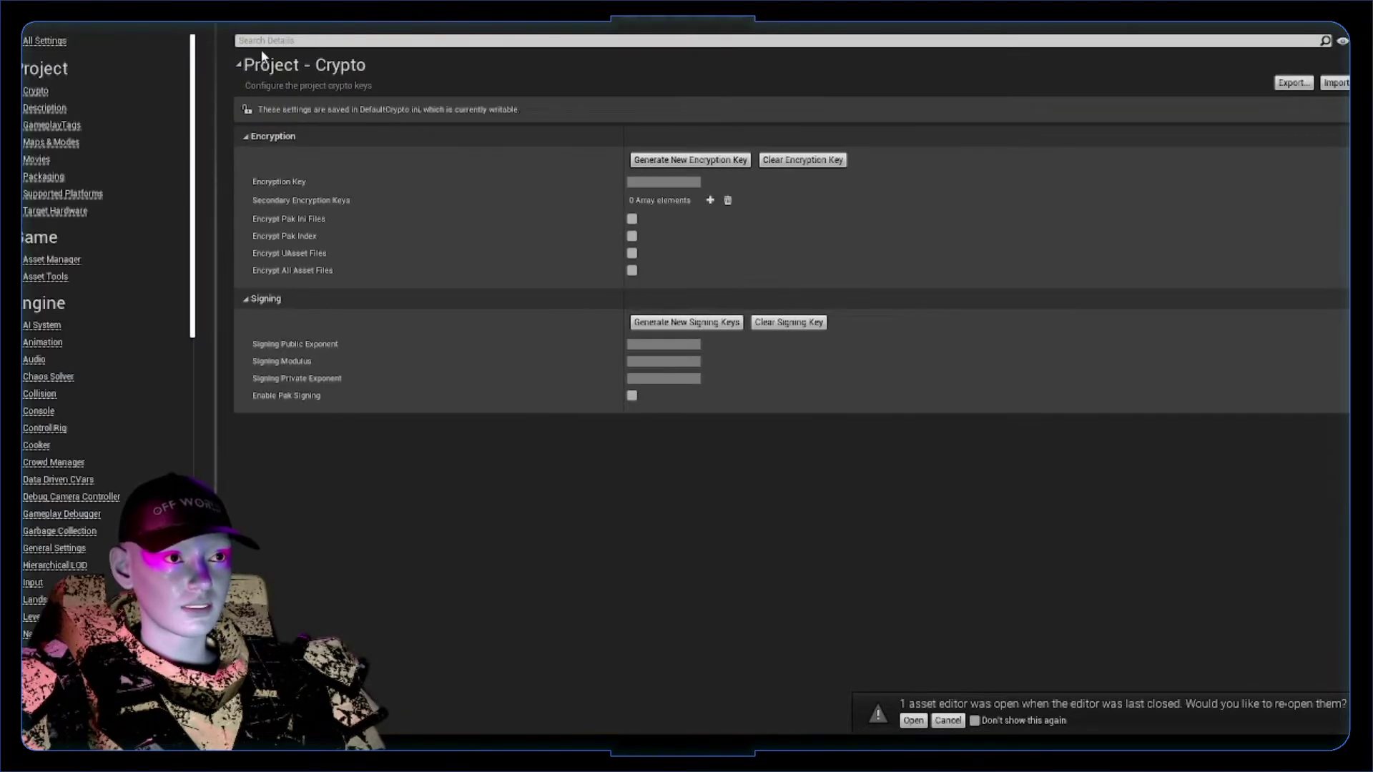
{"action": "left_click", "coordinate": [254, 43]}
{"action": "type", "text": "d"}
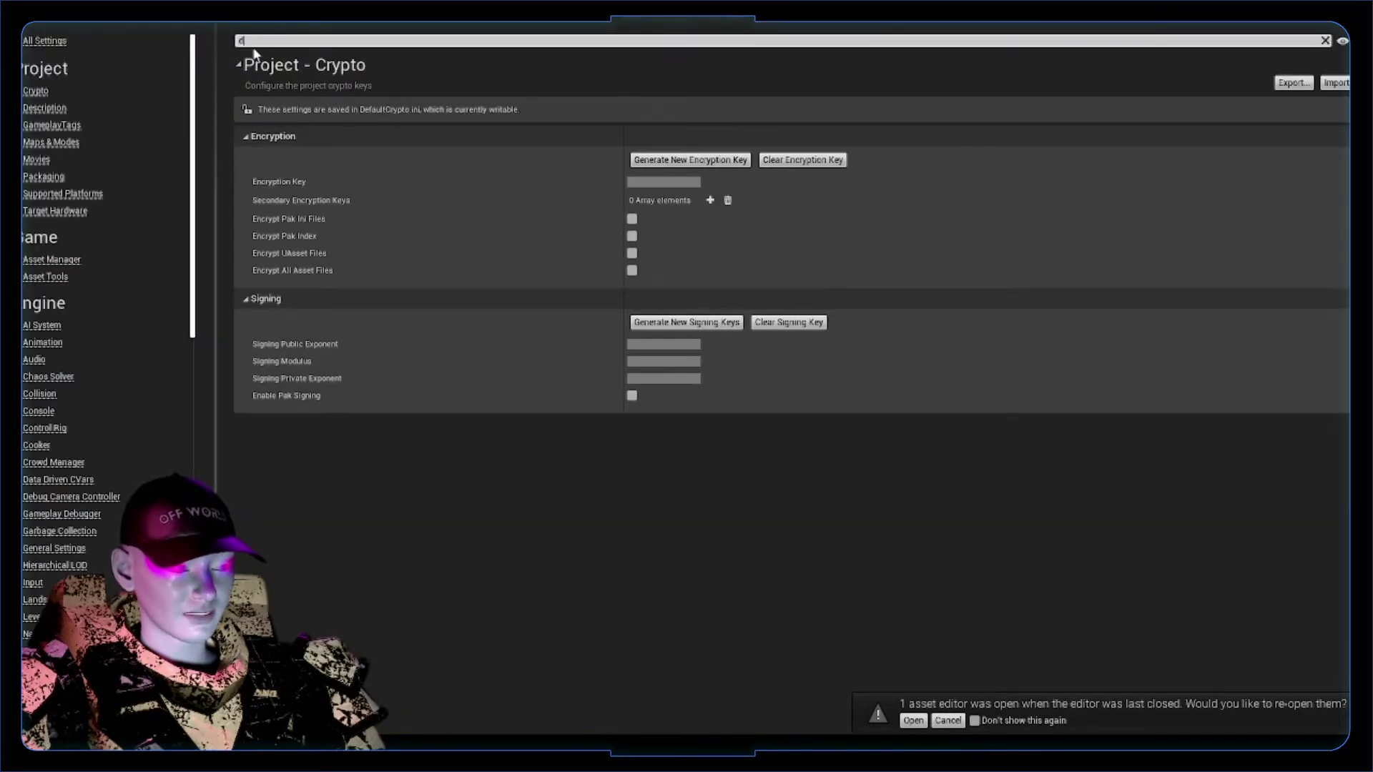
{"action": "type", "text": "istance fields"}
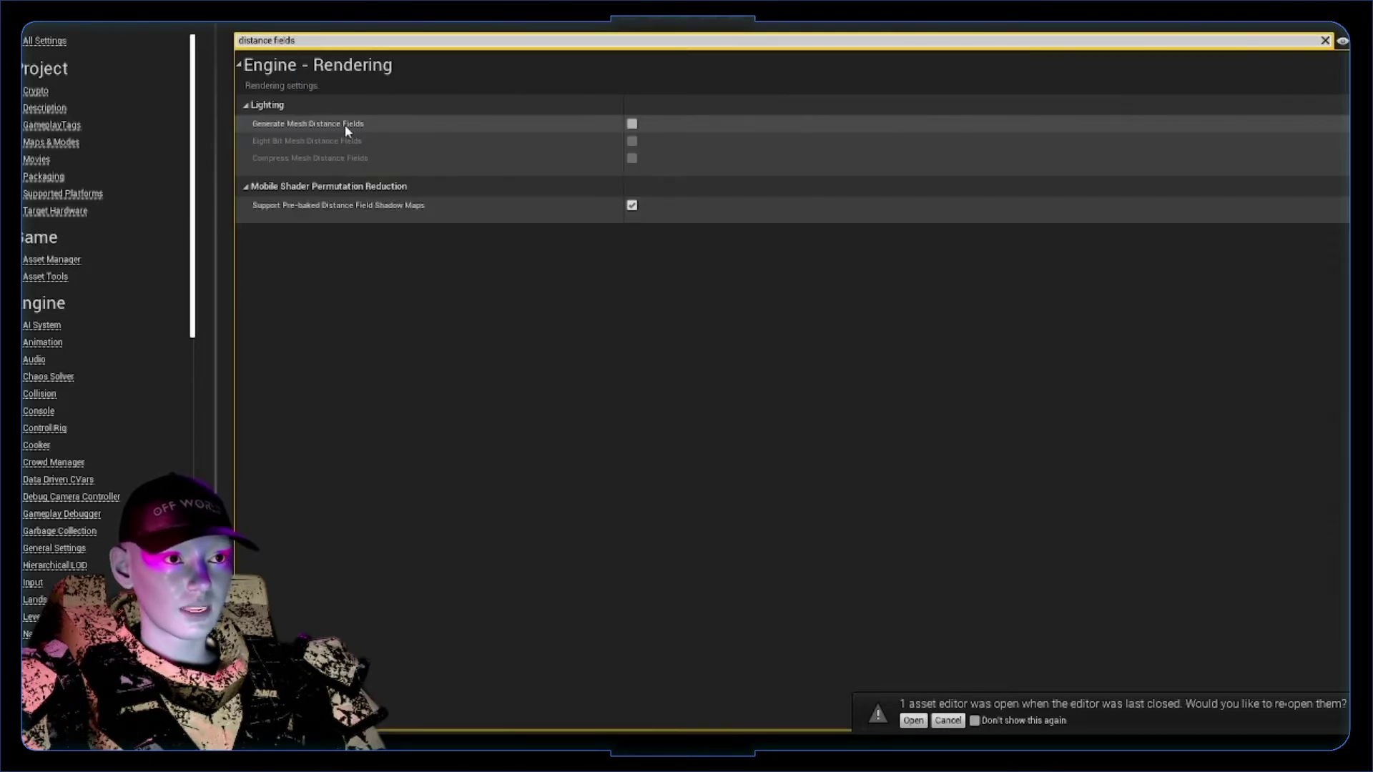
{"action": "left_click", "coordinate": [632, 124]}
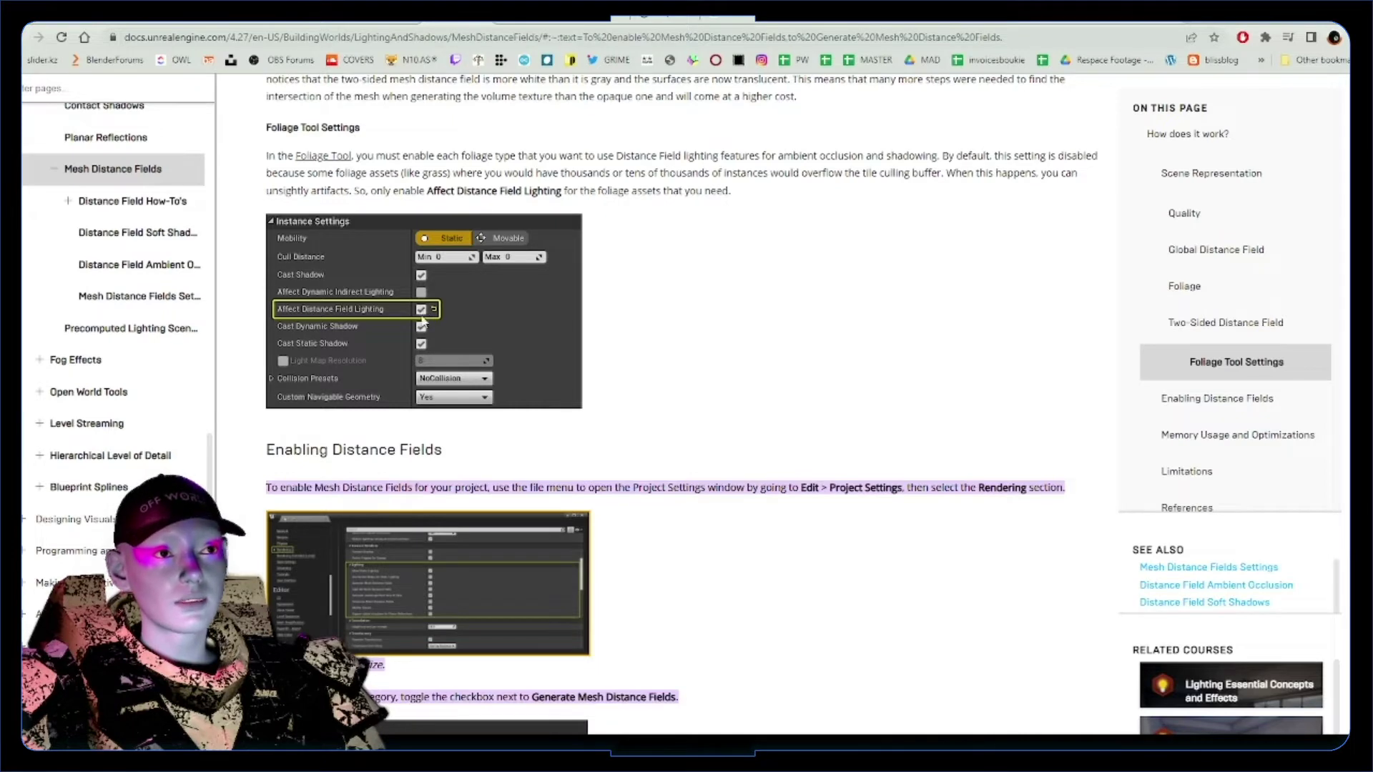
Scroll the Mesh Distance Fields docs through How does it work, Scene Representation and Quality.
{"action": "scroll", "coordinate": [732, 457], "scroll_direction": "down", "scroll_amount": 7}
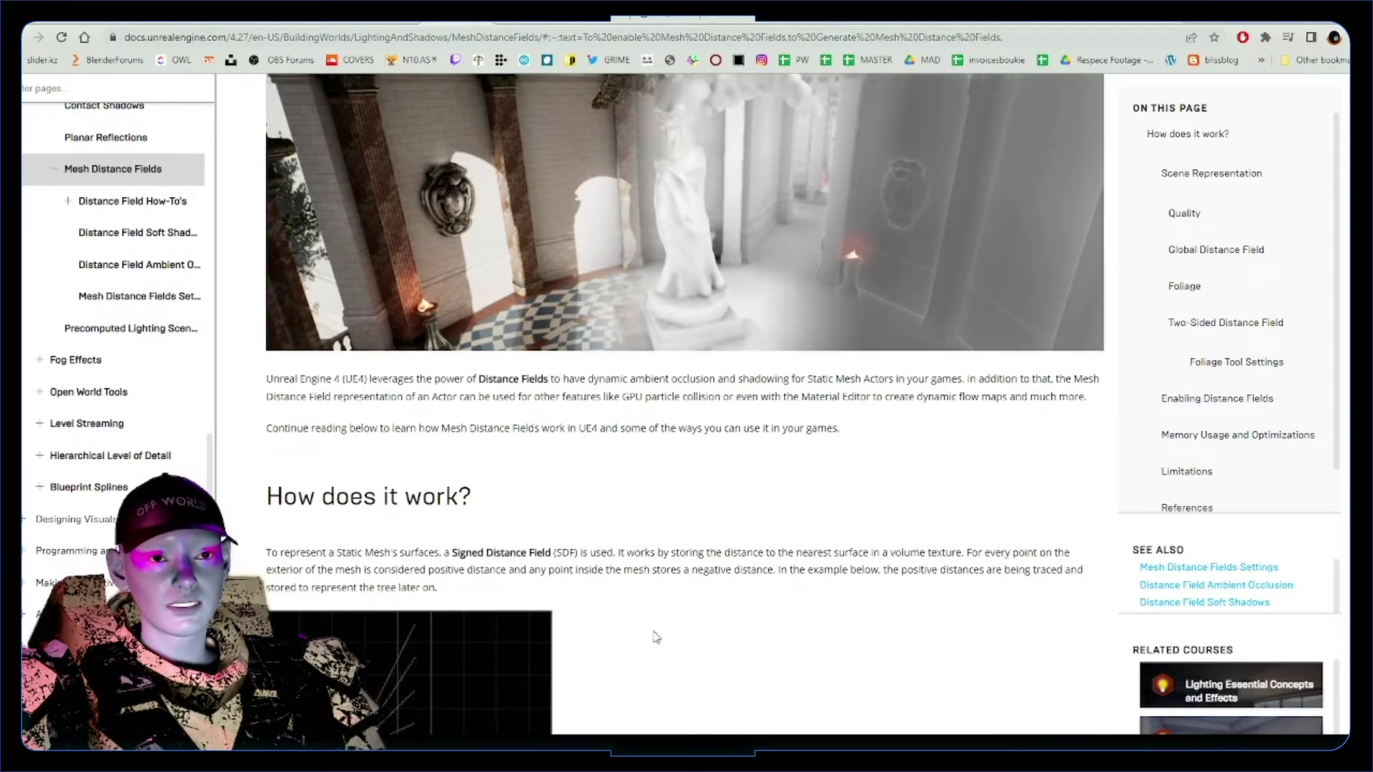
{"action": "scroll", "coordinate": [656, 636], "scroll_direction": "up", "scroll_amount": 2}
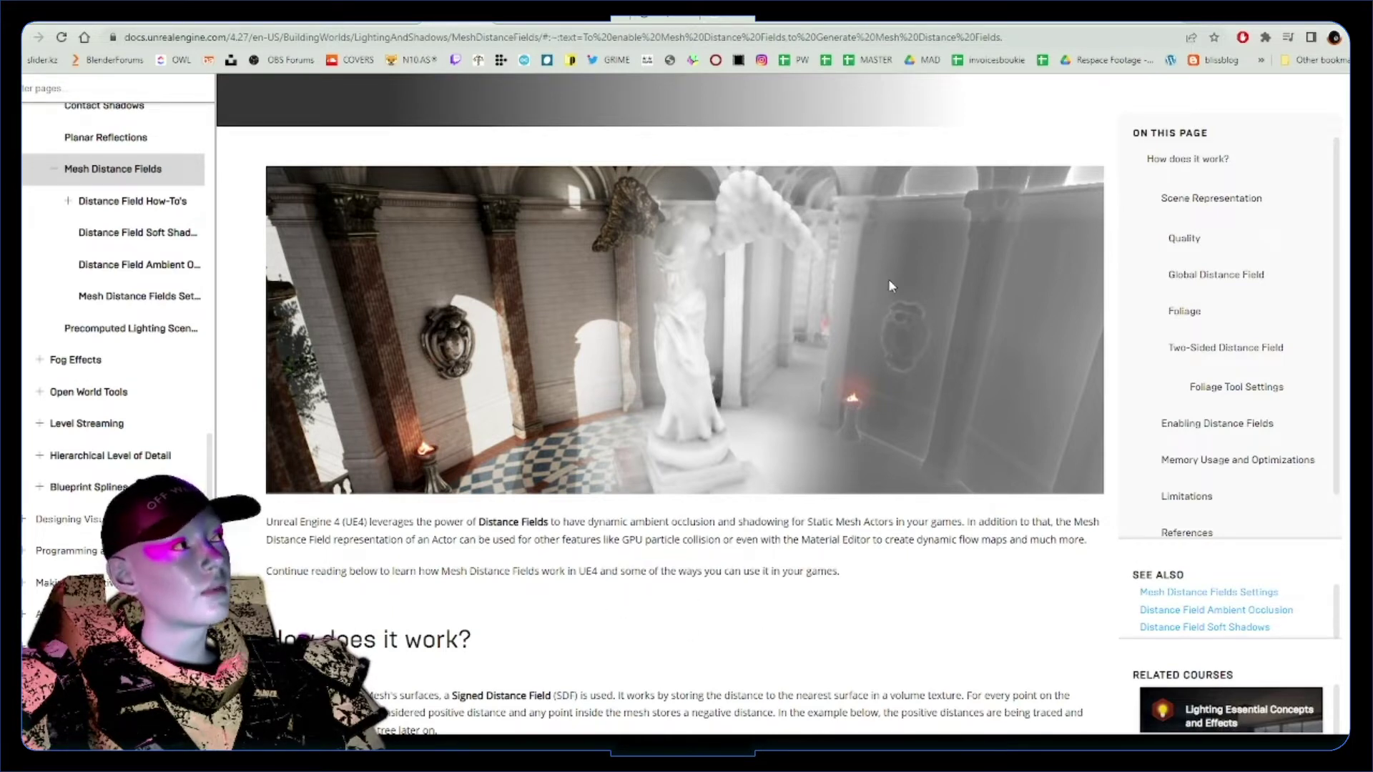
{"action": "scroll", "coordinate": [608, 572], "scroll_direction": "down", "scroll_amount": 8}
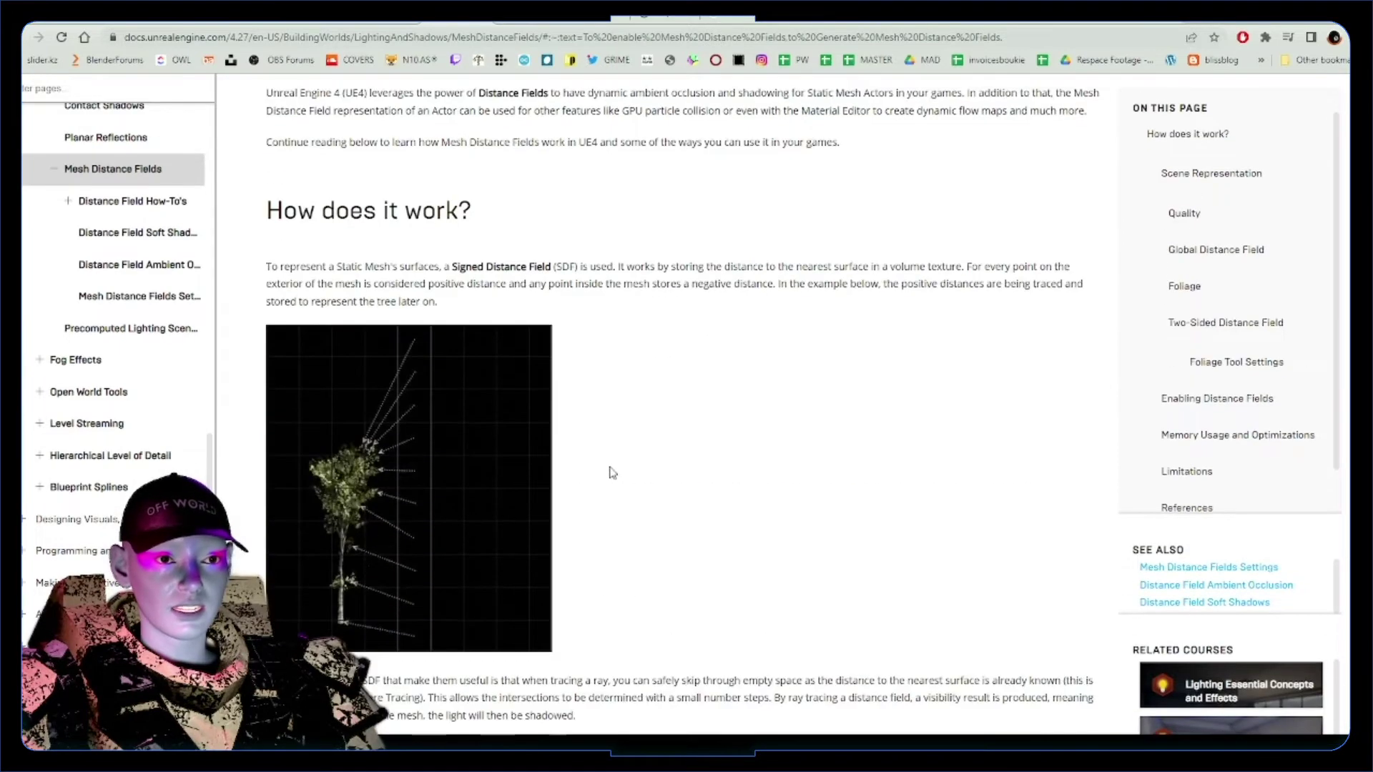
{"action": "scroll", "coordinate": [632, 462], "scroll_direction": "down", "scroll_amount": 2}
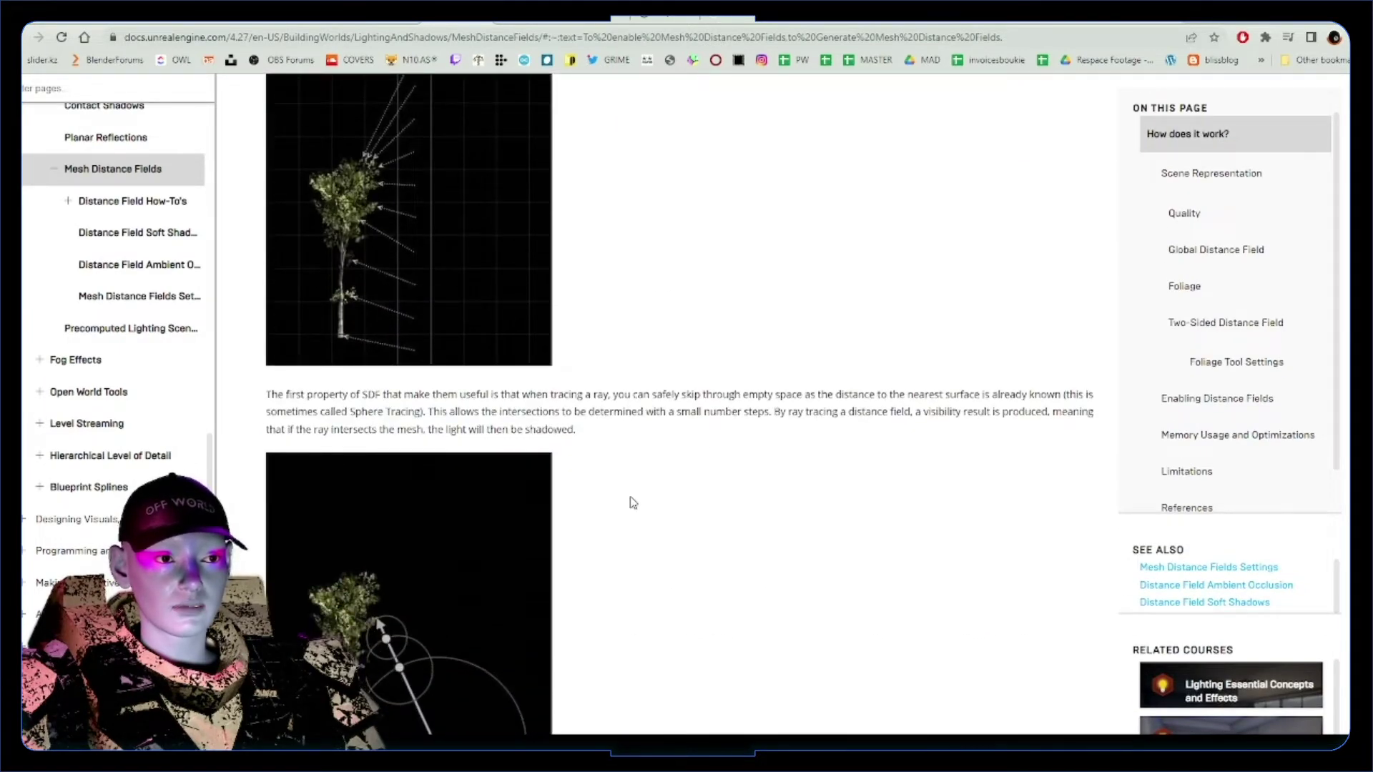
{"action": "scroll", "coordinate": [629, 486], "scroll_direction": "down", "scroll_amount": 7}
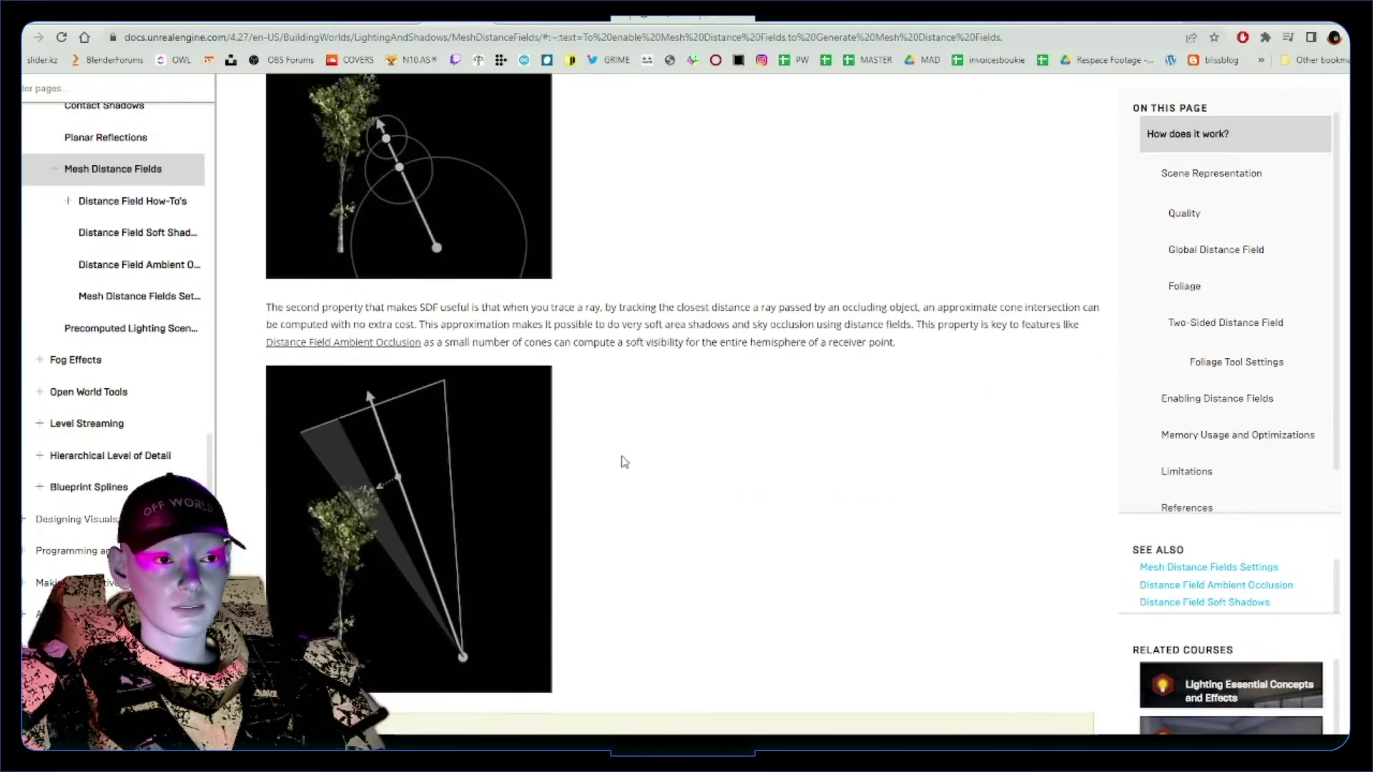
{"action": "scroll", "coordinate": [624, 465], "scroll_direction": "down", "scroll_amount": 10}
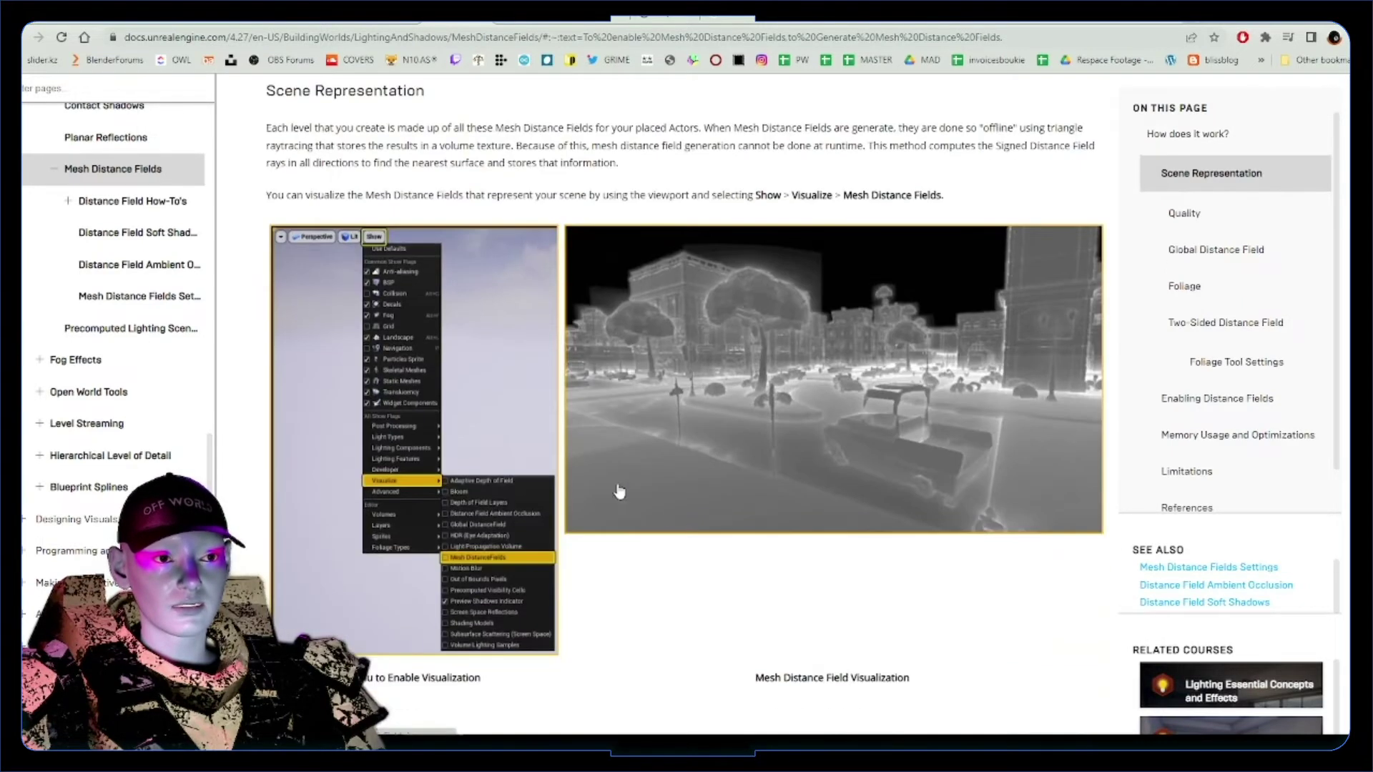
{"action": "scroll", "coordinate": [620, 491], "scroll_direction": "down", "scroll_amount": 15}
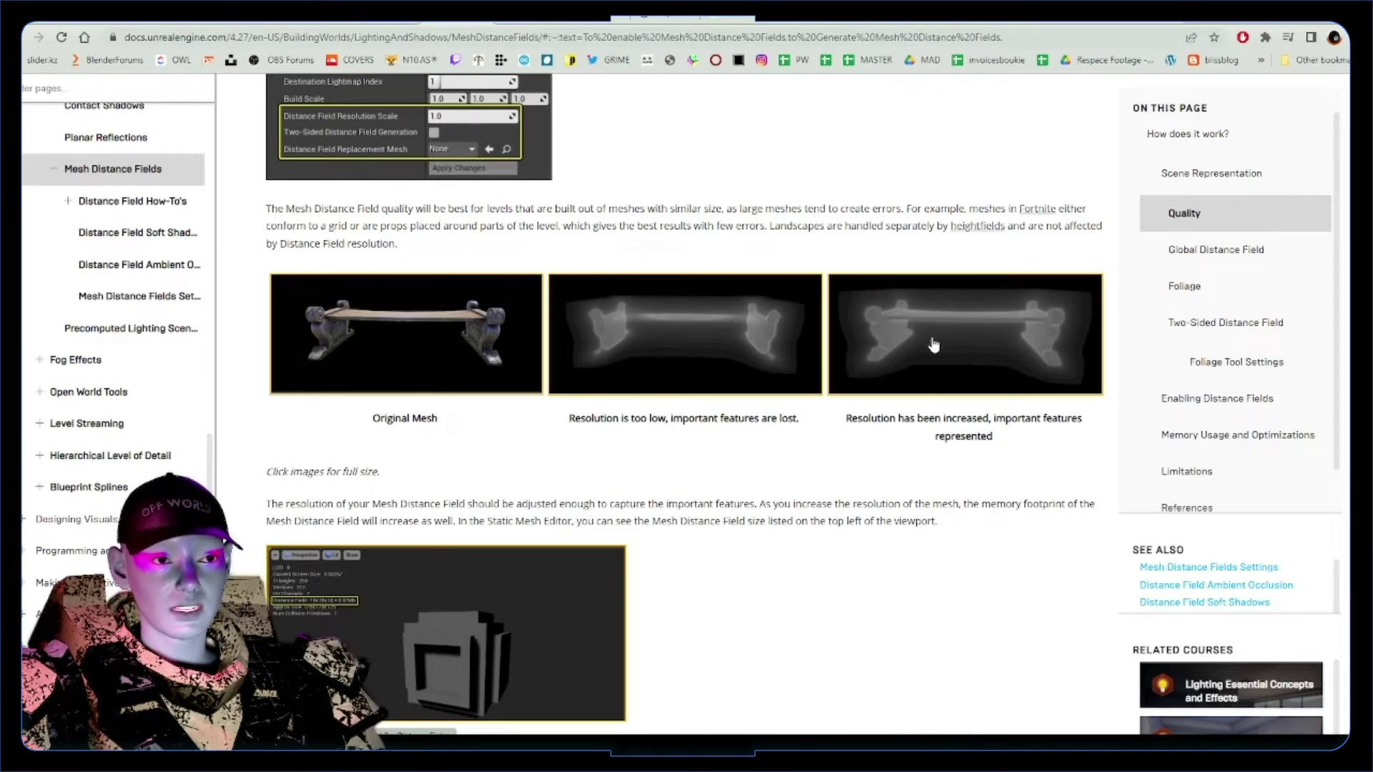
{"action": "scroll", "coordinate": [698, 401], "scroll_direction": "down", "scroll_amount": 6}
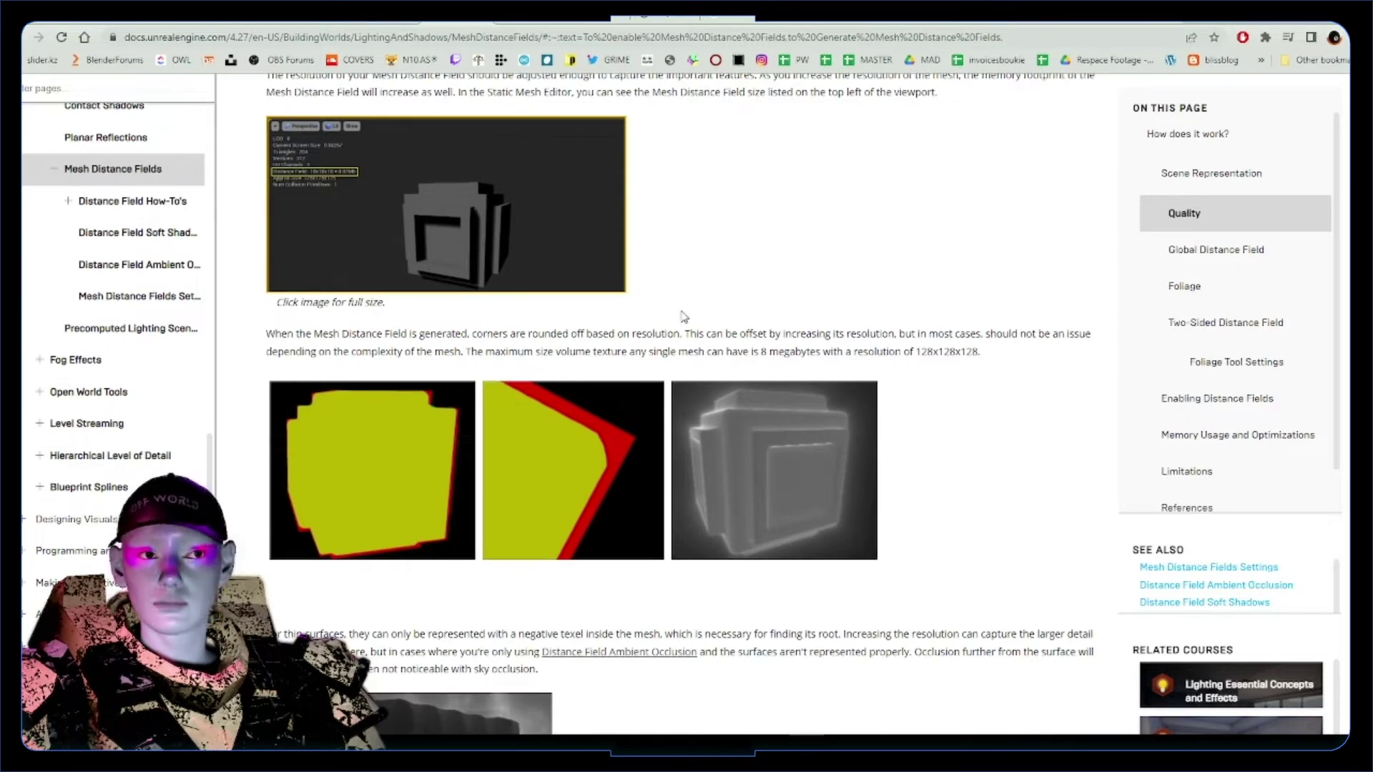
{"action": "scroll", "coordinate": [684, 317], "scroll_direction": "down", "scroll_amount": 2}
{"action": "scroll", "coordinate": [673, 317], "scroll_direction": "down", "scroll_amount": 3}
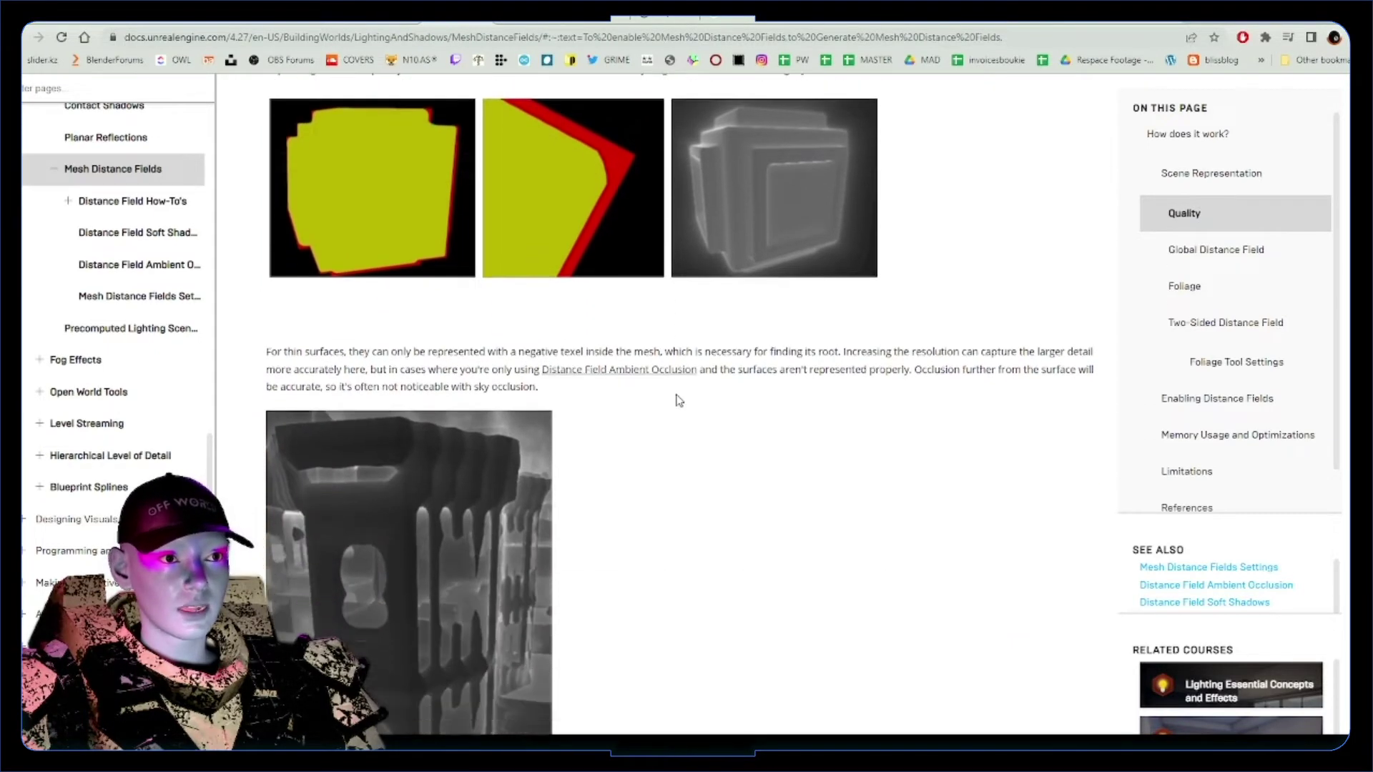
{"action": "scroll", "coordinate": [653, 438], "scroll_direction": "up", "scroll_amount": 3}
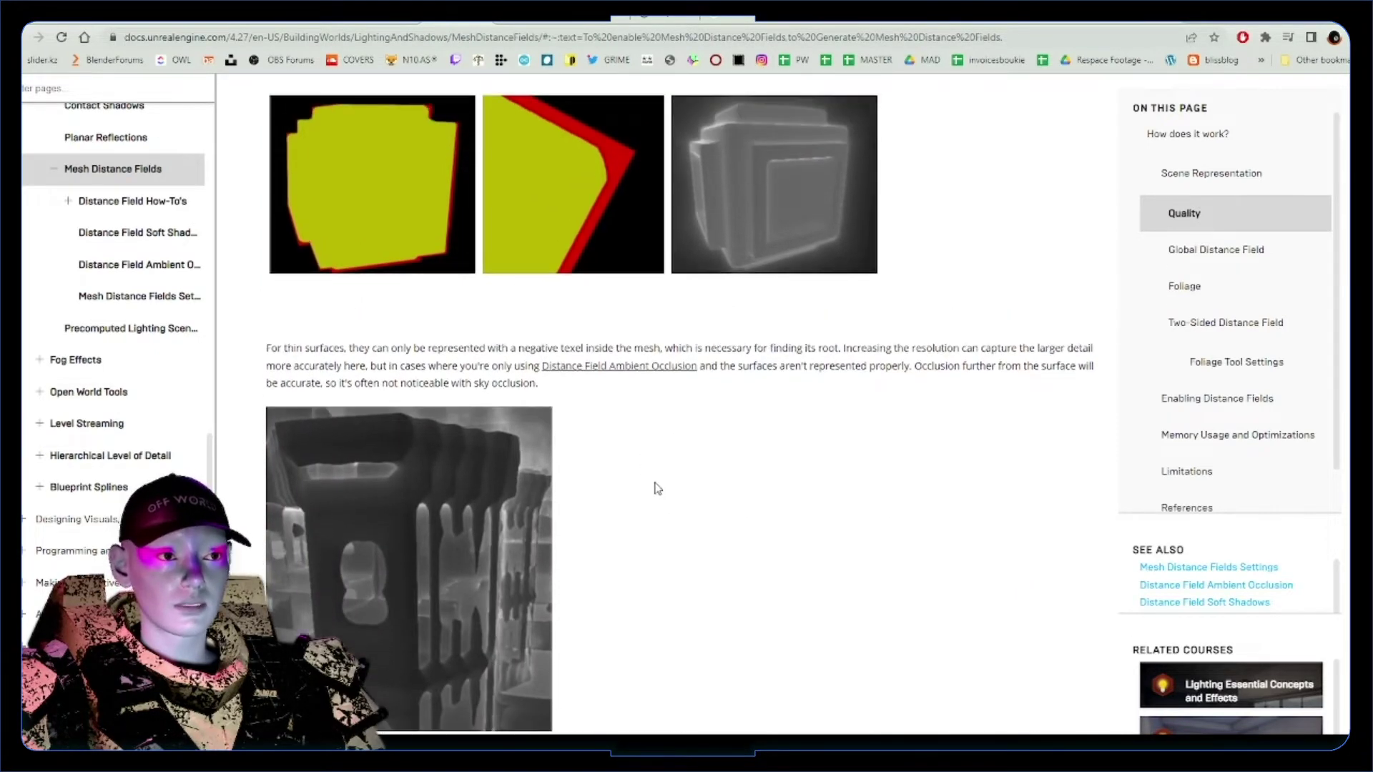
{"action": "scroll", "coordinate": [666, 559], "scroll_direction": "up", "scroll_amount": 1}
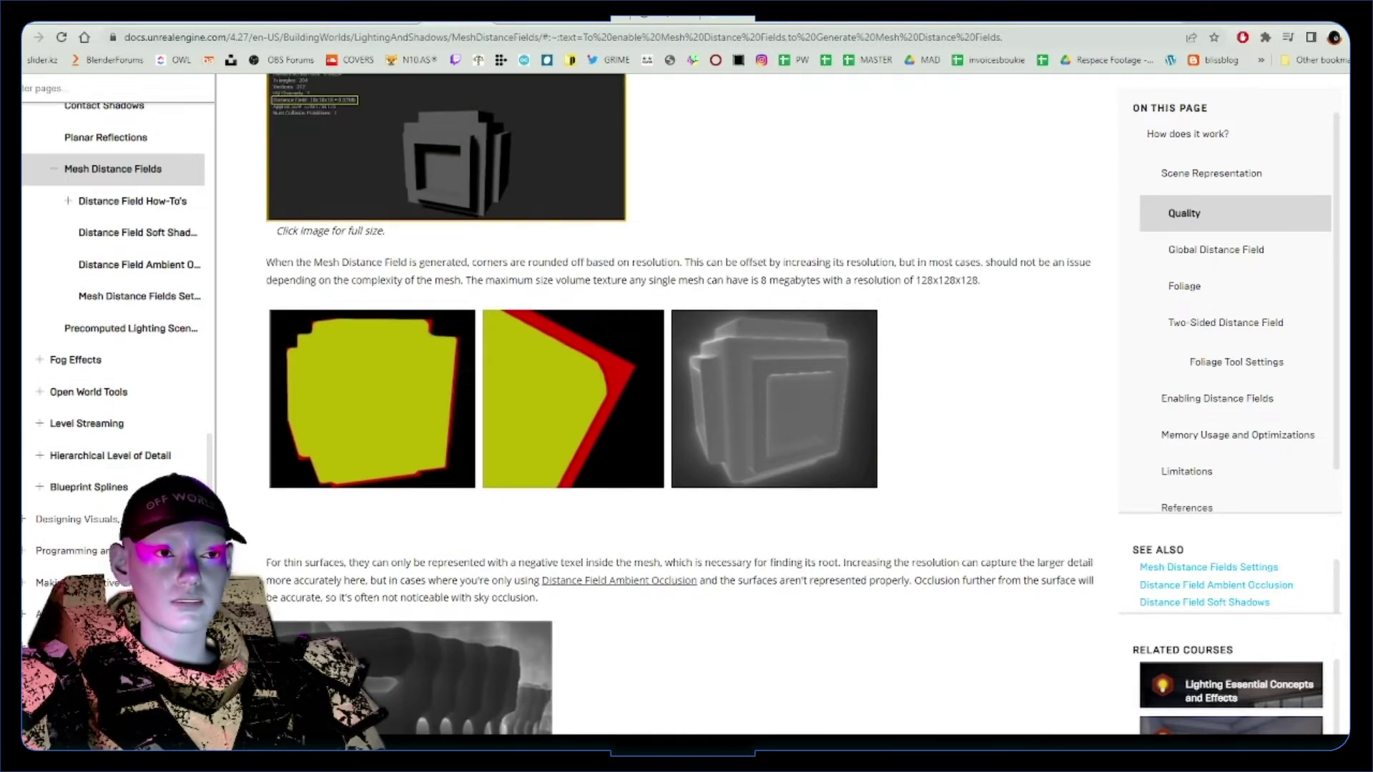
Back in the editor, select PointLight4 and filter its Details for 'distance'.
{"action": "mouse_move", "coordinate": [538, 743]}
{"action": "left_click", "coordinate": [571, 727]}
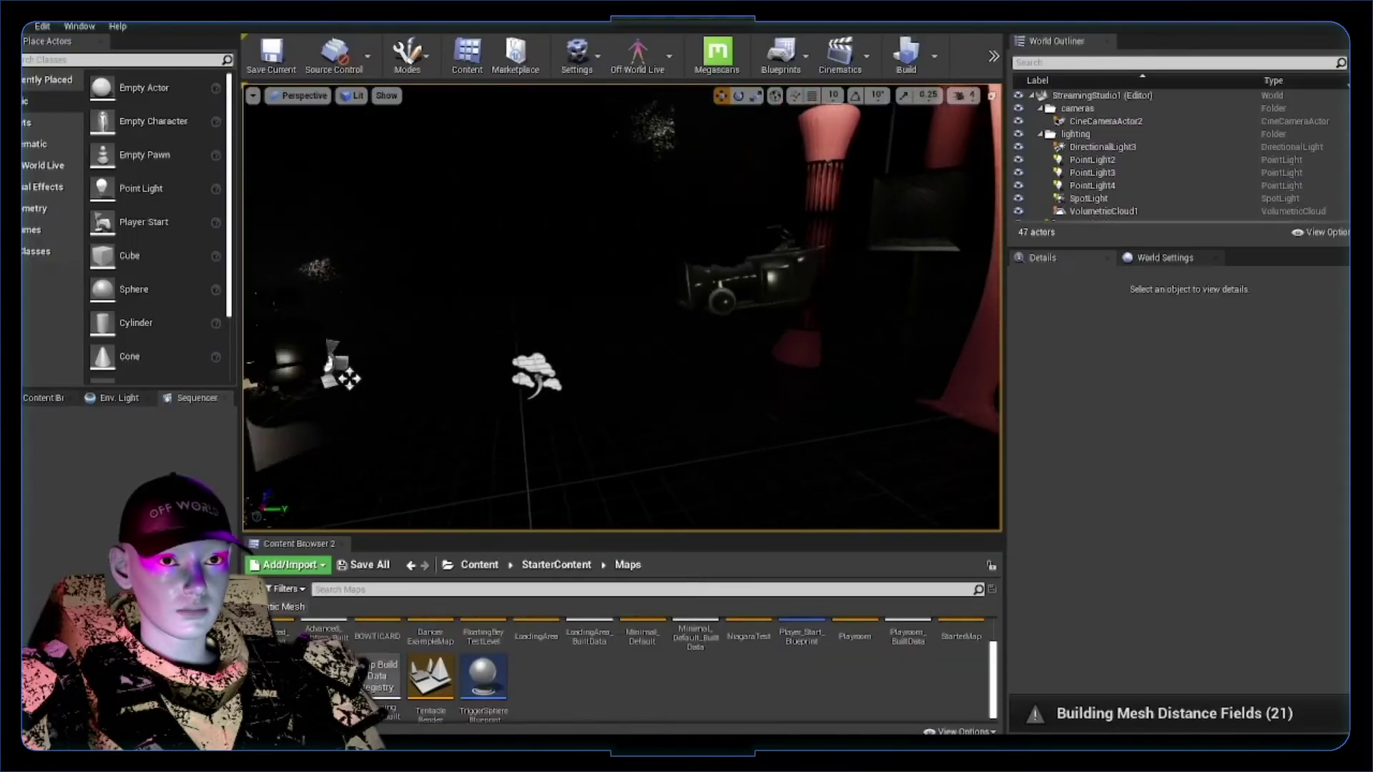
{"action": "right_click_drag", "start_coordinate": [622, 307], "coordinate": [543, 315]}
{"action": "right_click_drag", "start_coordinate": [716, 271], "coordinate": [622, 261]}
{"action": "left_click", "coordinate": [448, 151]}
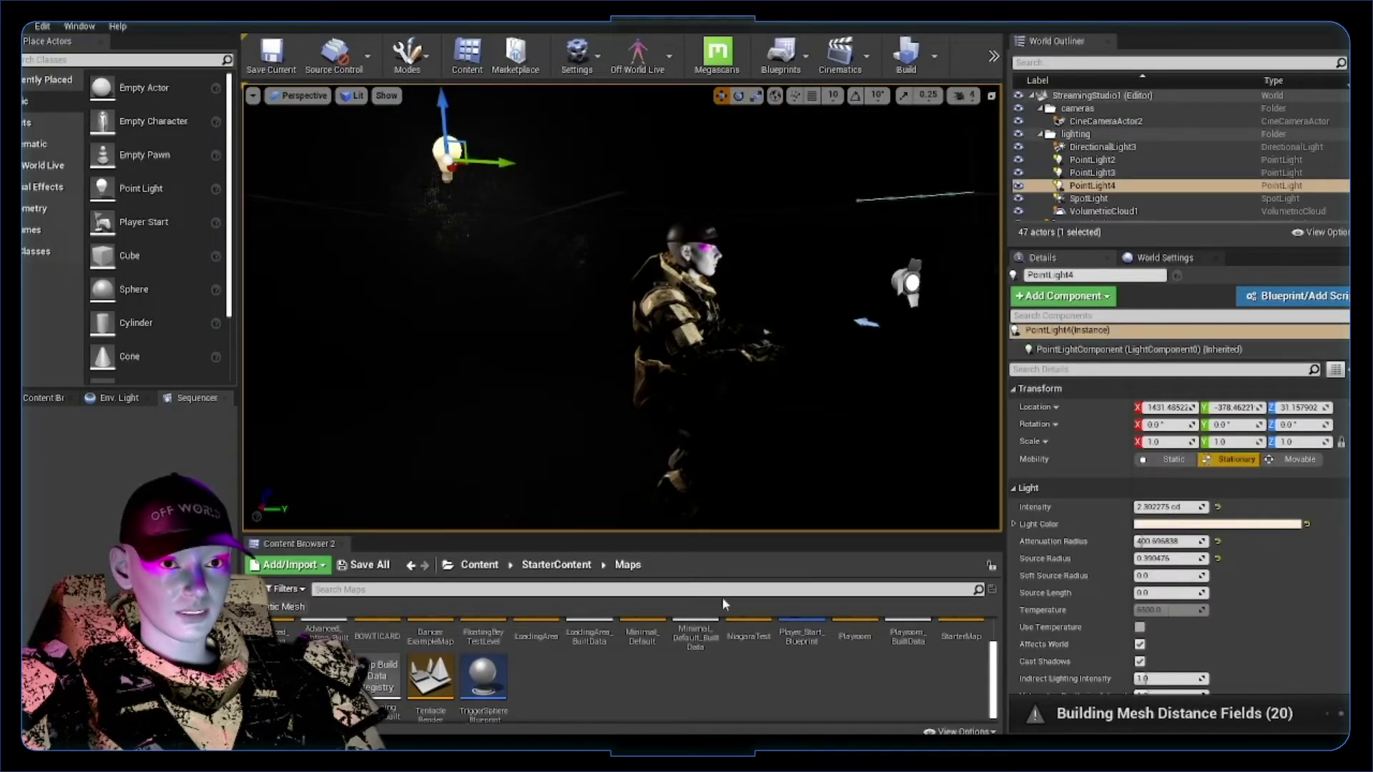
{"action": "left_click", "coordinate": [1058, 371]}
{"action": "type", "text": "distance"}
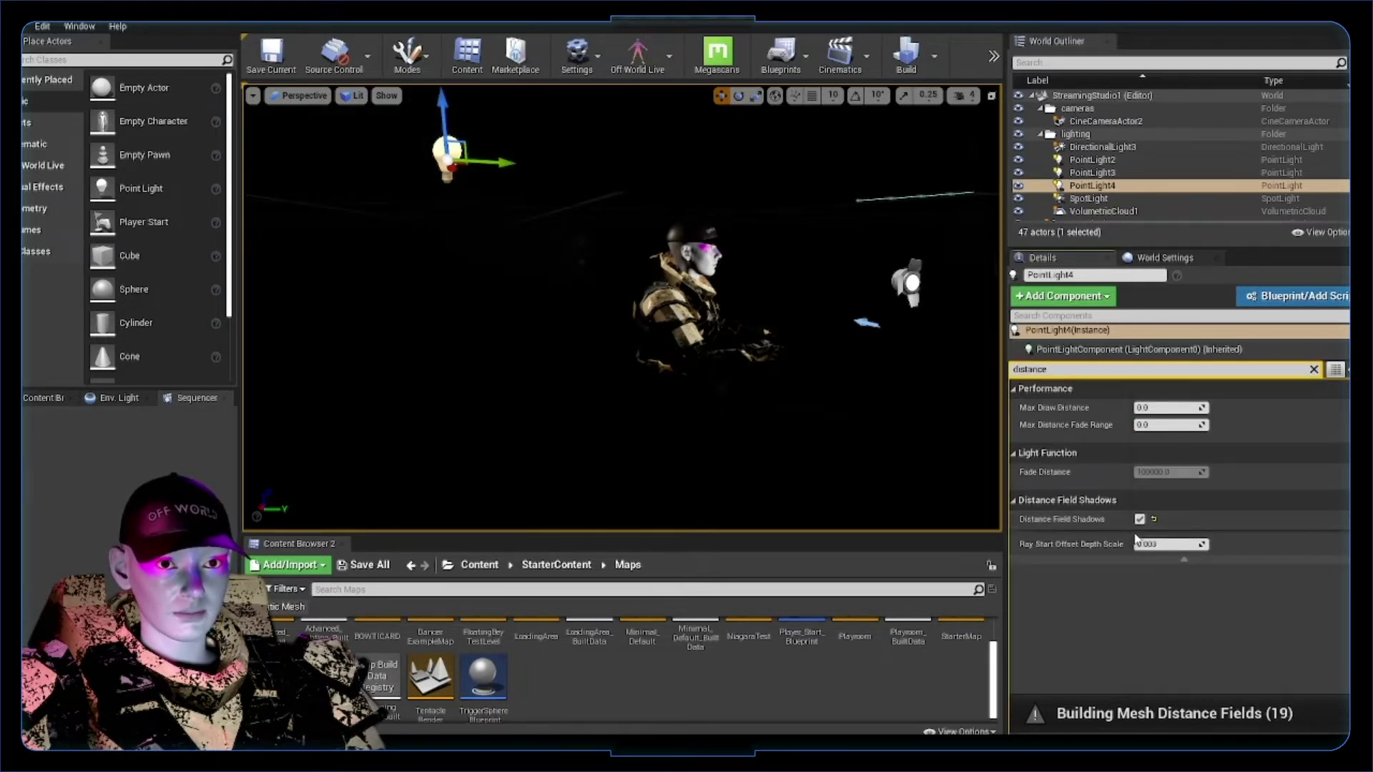
Select PointLight2 and PointLight3 to show their distance field shadow settings too.
{"action": "right_click_drag", "start_coordinate": [793, 336], "coordinate": [933, 285]}
{"action": "left_click", "coordinate": [701, 187]}
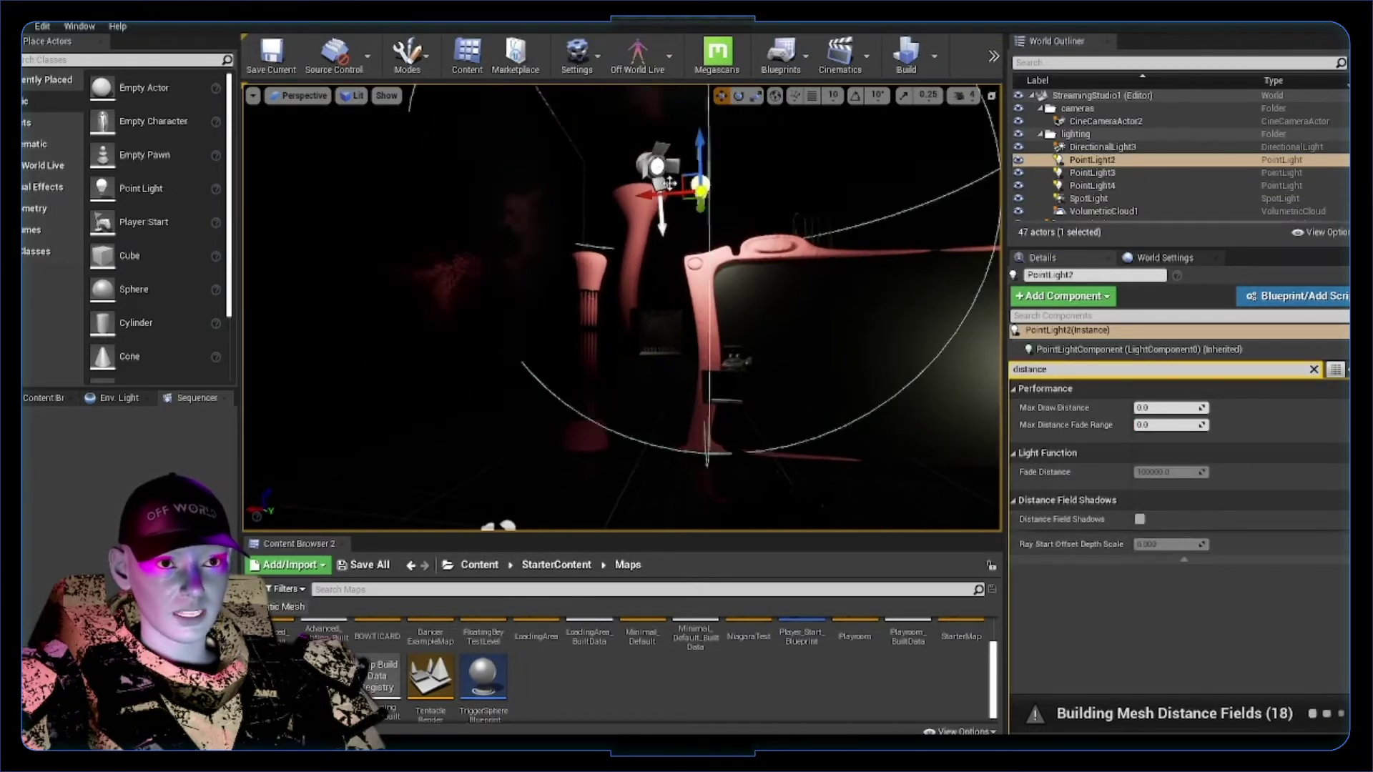
{"action": "key", "text": "f"}
{"action": "left_click", "coordinate": [714, 325]}
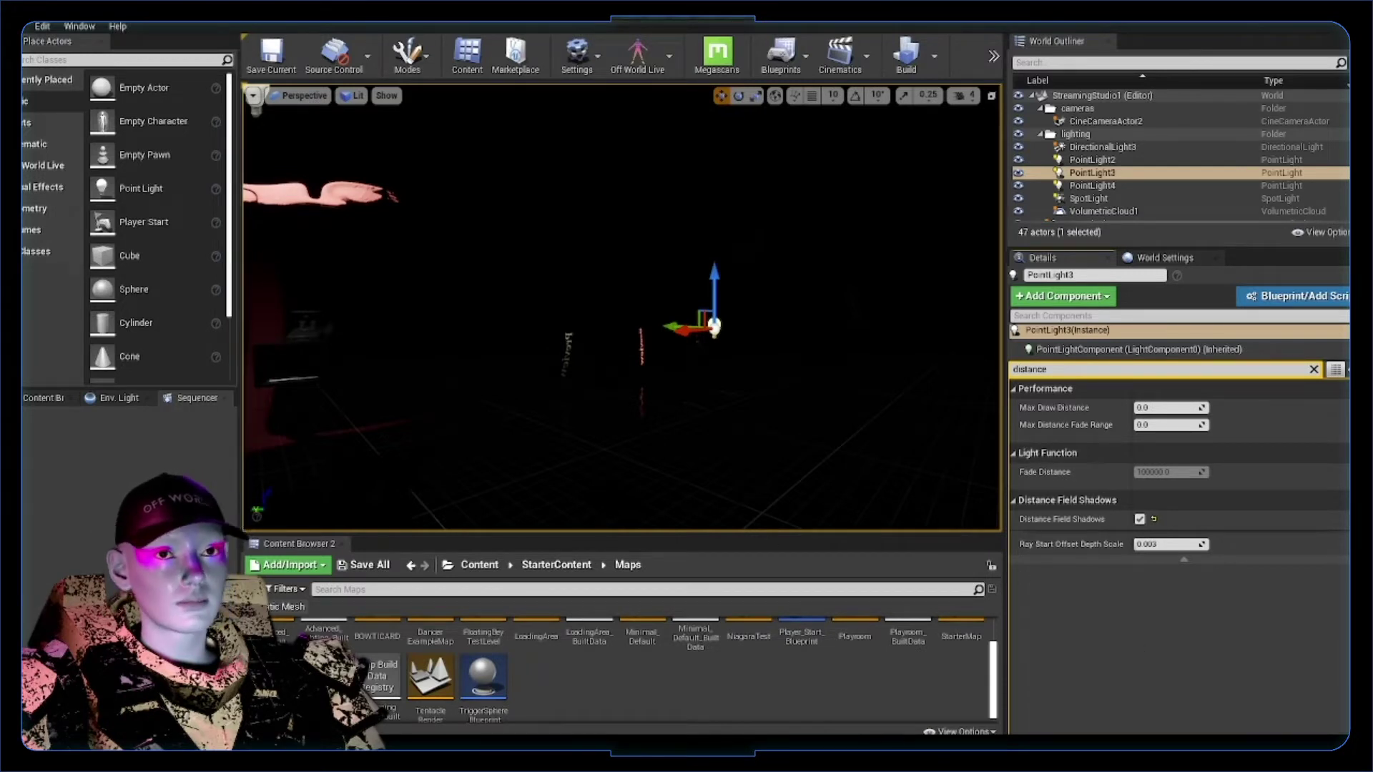
{"action": "left_click", "coordinate": [934, 55]}
Build lighting only and close the Message Log.
{"action": "mouse_move", "coordinate": [1025, 114]}
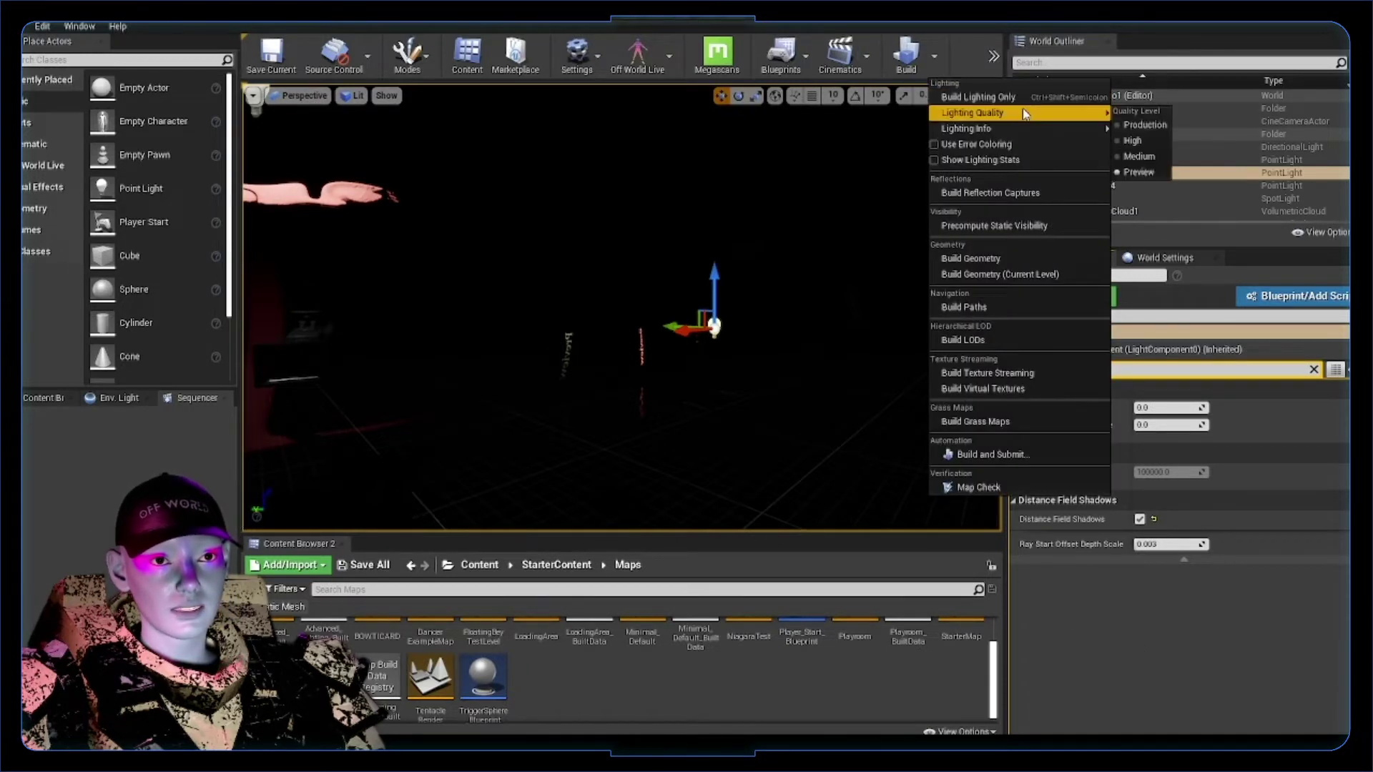
{"action": "left_click", "coordinate": [977, 97]}
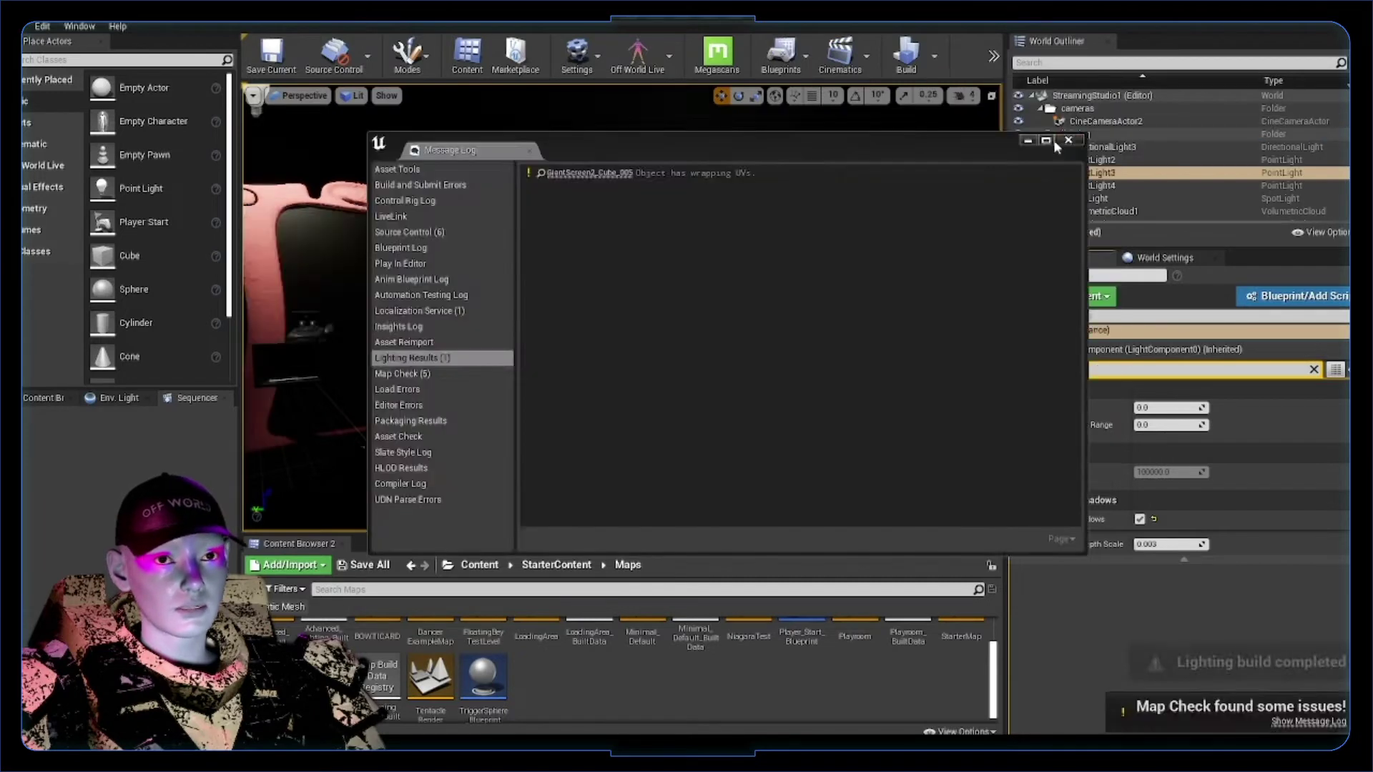
{"action": "left_click", "coordinate": [1068, 140]}
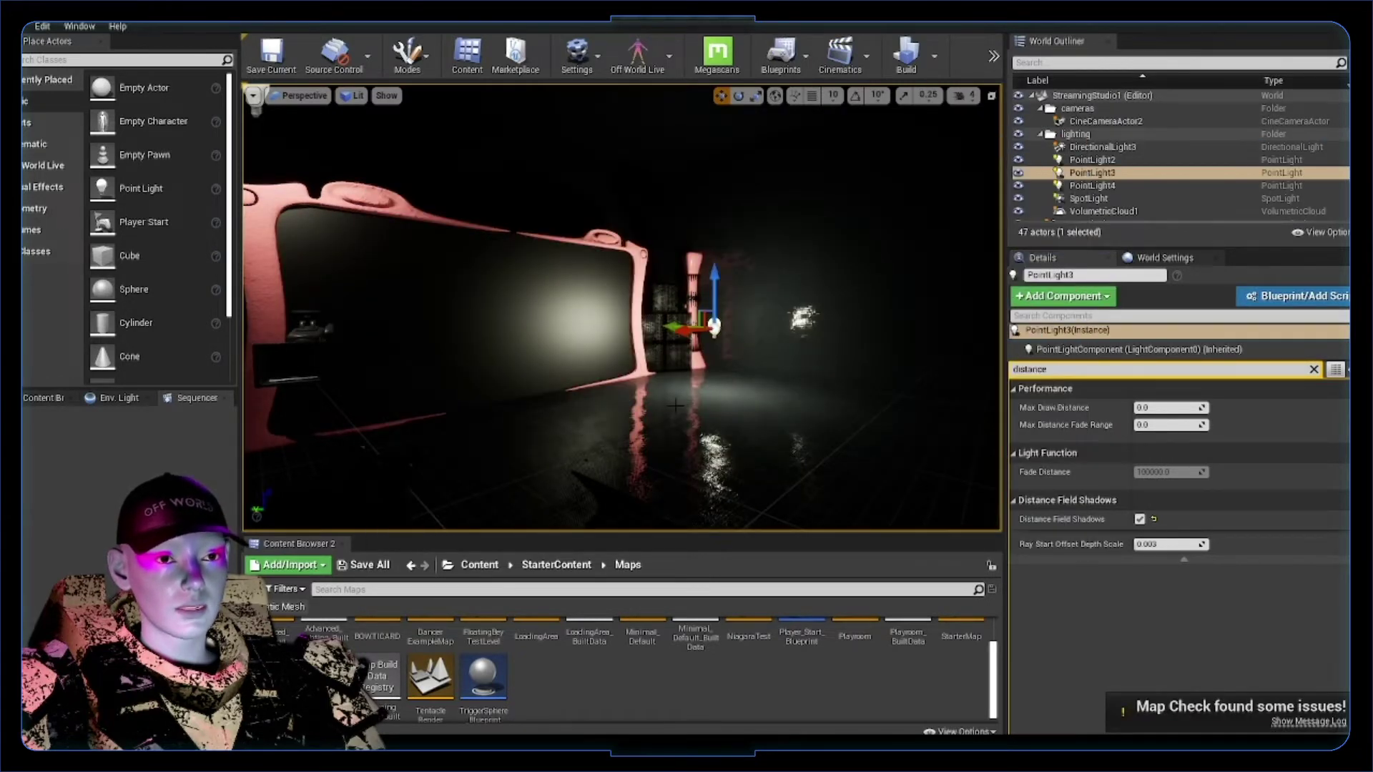
Run a play-in-editor test of the level, then stop it.
{"action": "right_click_drag", "start_coordinate": [678, 406], "coordinate": [517, 402]}
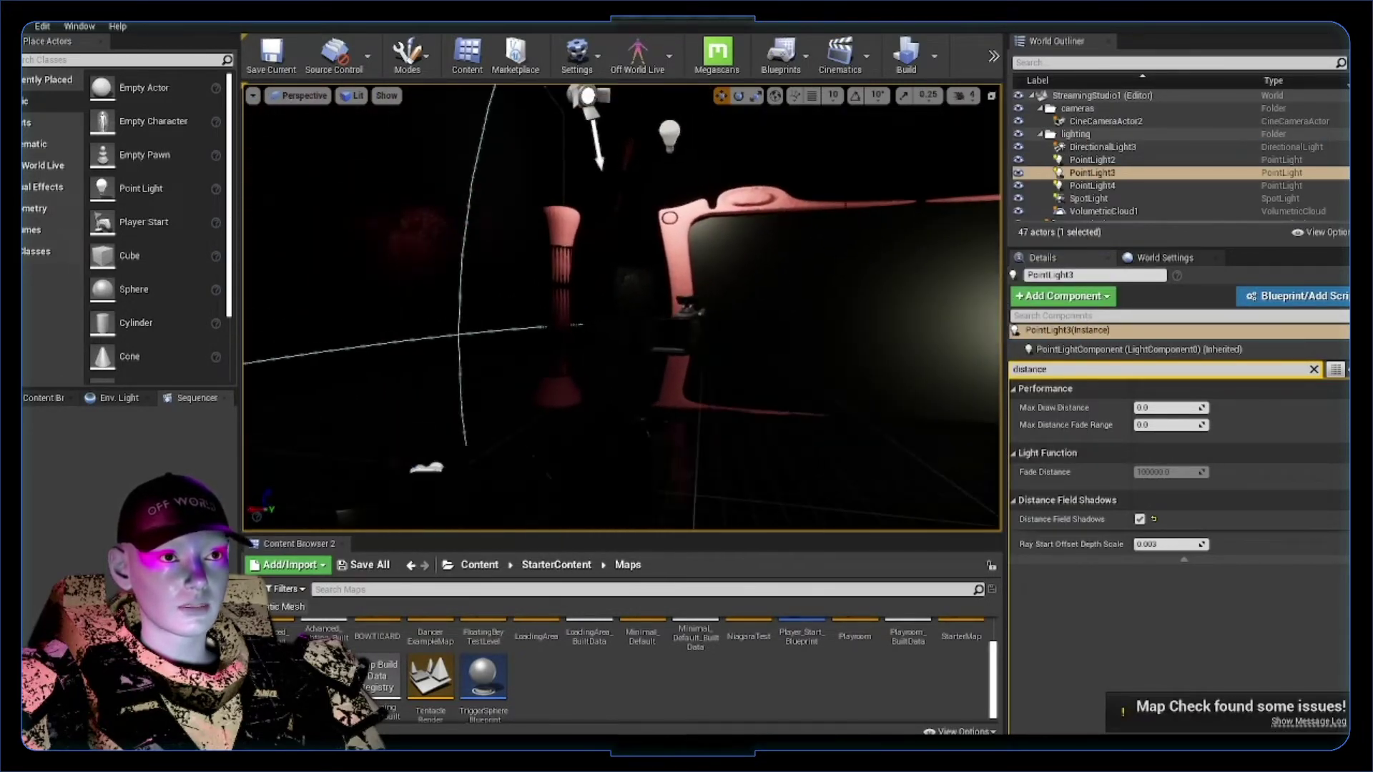
{"action": "left_click", "coordinate": [993, 56]}
{"action": "left_click", "coordinate": [1020, 83]}
{"action": "left_click", "coordinate": [790, 306]}
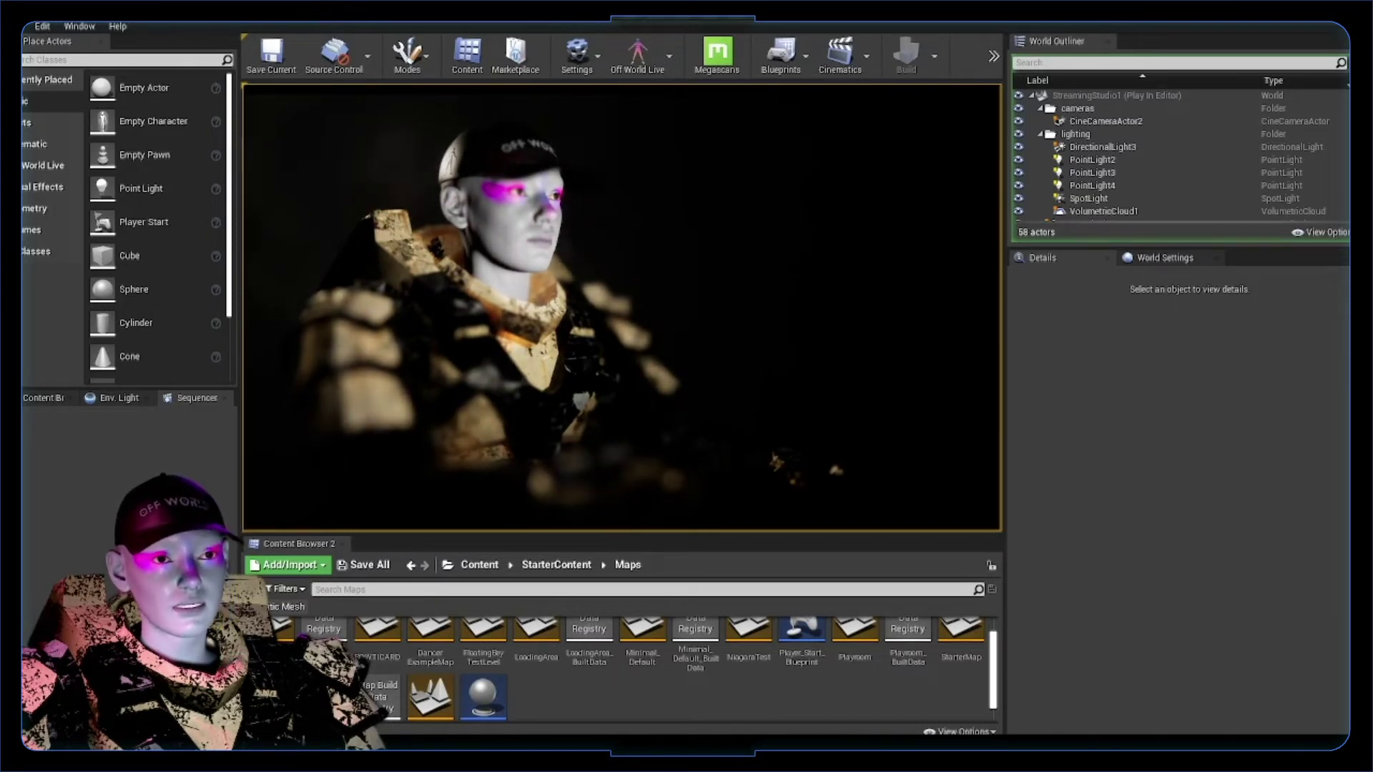
{"action": "key", "text": "Escape"}
Pilot BP_MASTEROWL to view the armoured character through its camera.
{"action": "right_click_drag", "start_coordinate": [751, 295], "coordinate": [564, 170]}
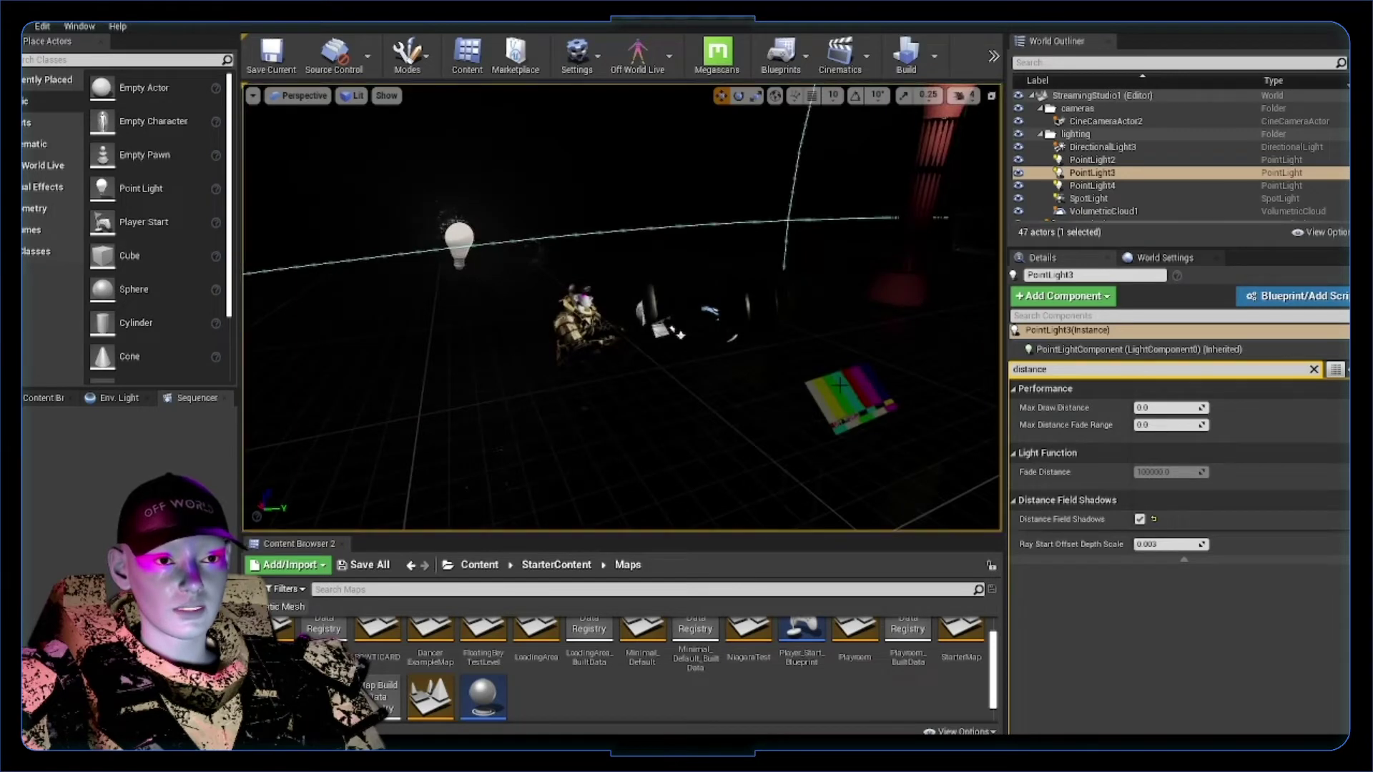
{"action": "left_click", "coordinate": [725, 393]}
{"action": "right_click", "coordinate": [731, 397]}
{"action": "left_click", "coordinate": [886, 442]}
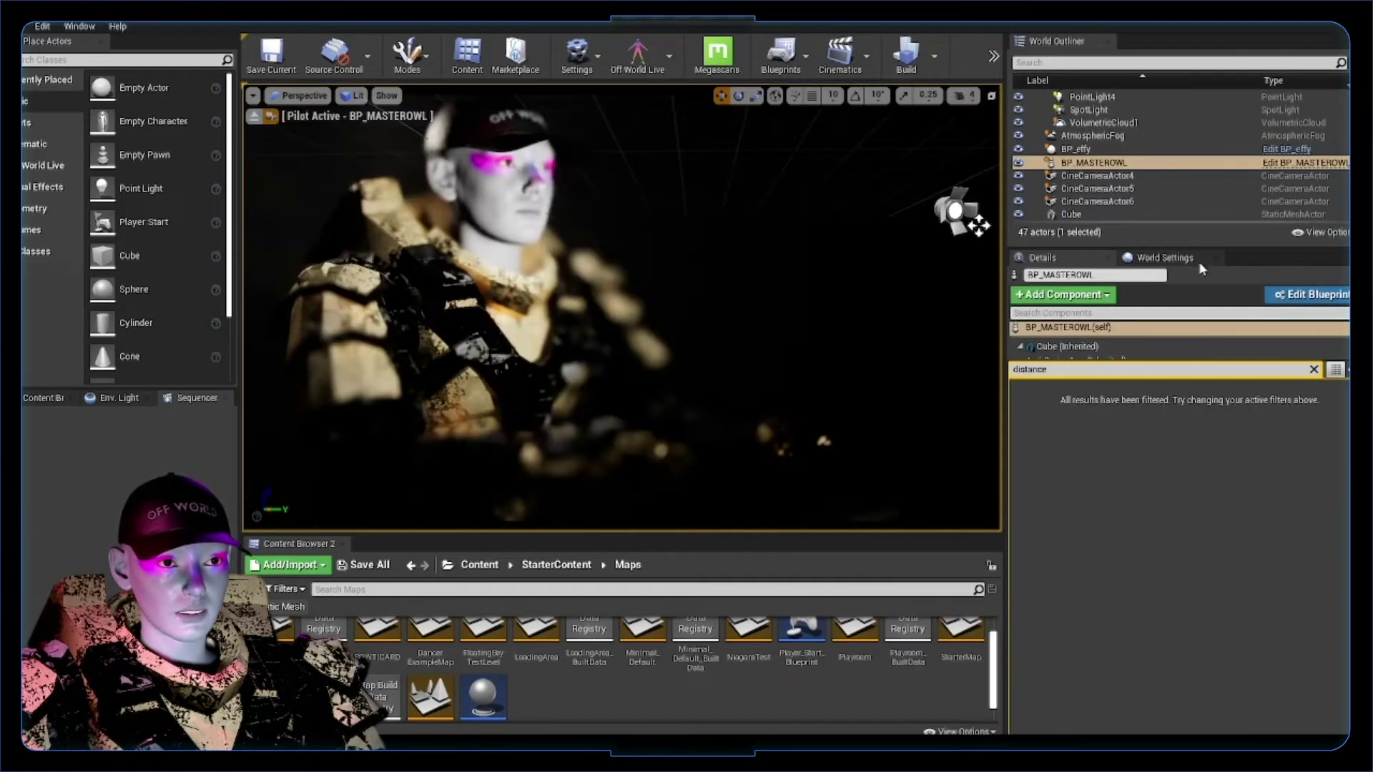
{"action": "scroll", "coordinate": [1082, 343], "scroll_direction": "down", "scroll_amount": 5}
Select BP_MASTEROWL's CineCamera component and clear the 'distance' Details filter.
{"action": "left_click", "coordinate": [1082, 338]}
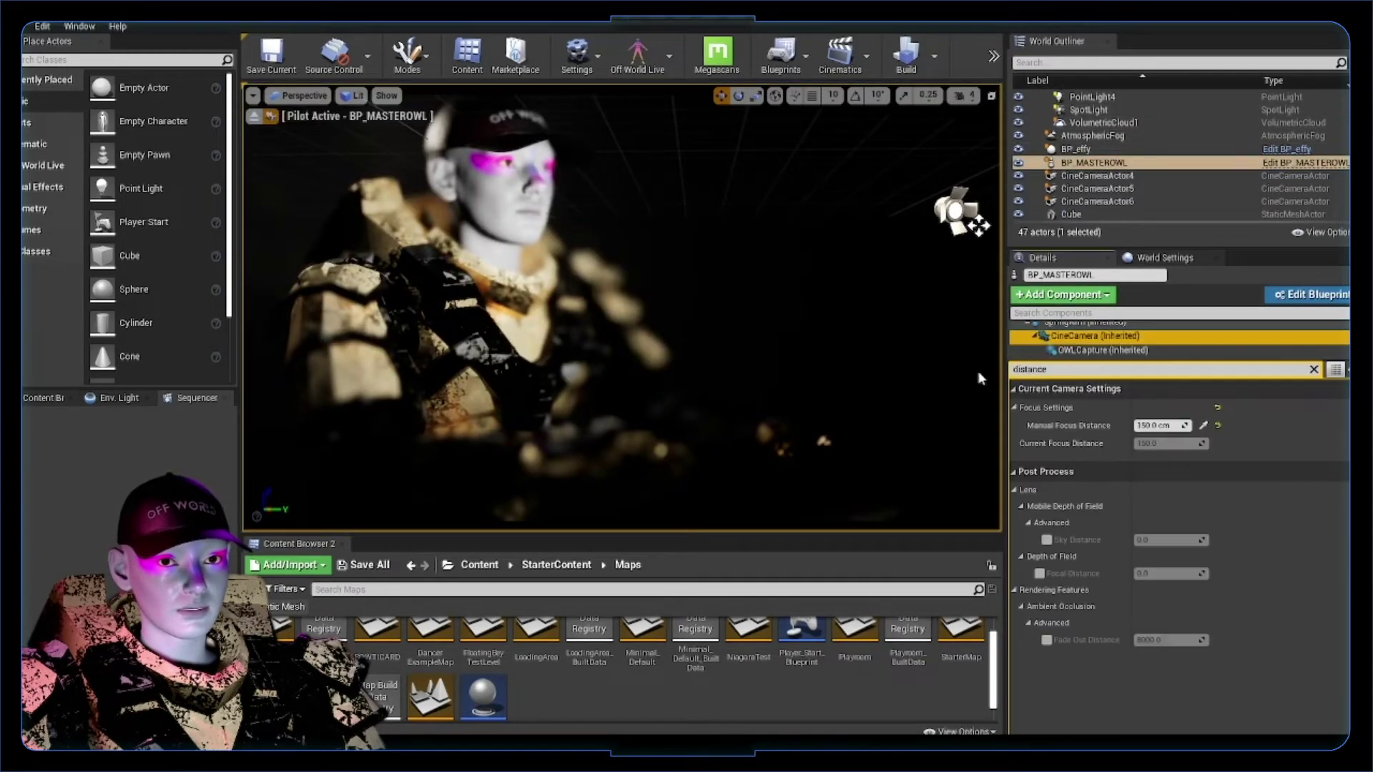
{"action": "left_click", "coordinate": [1314, 369]}
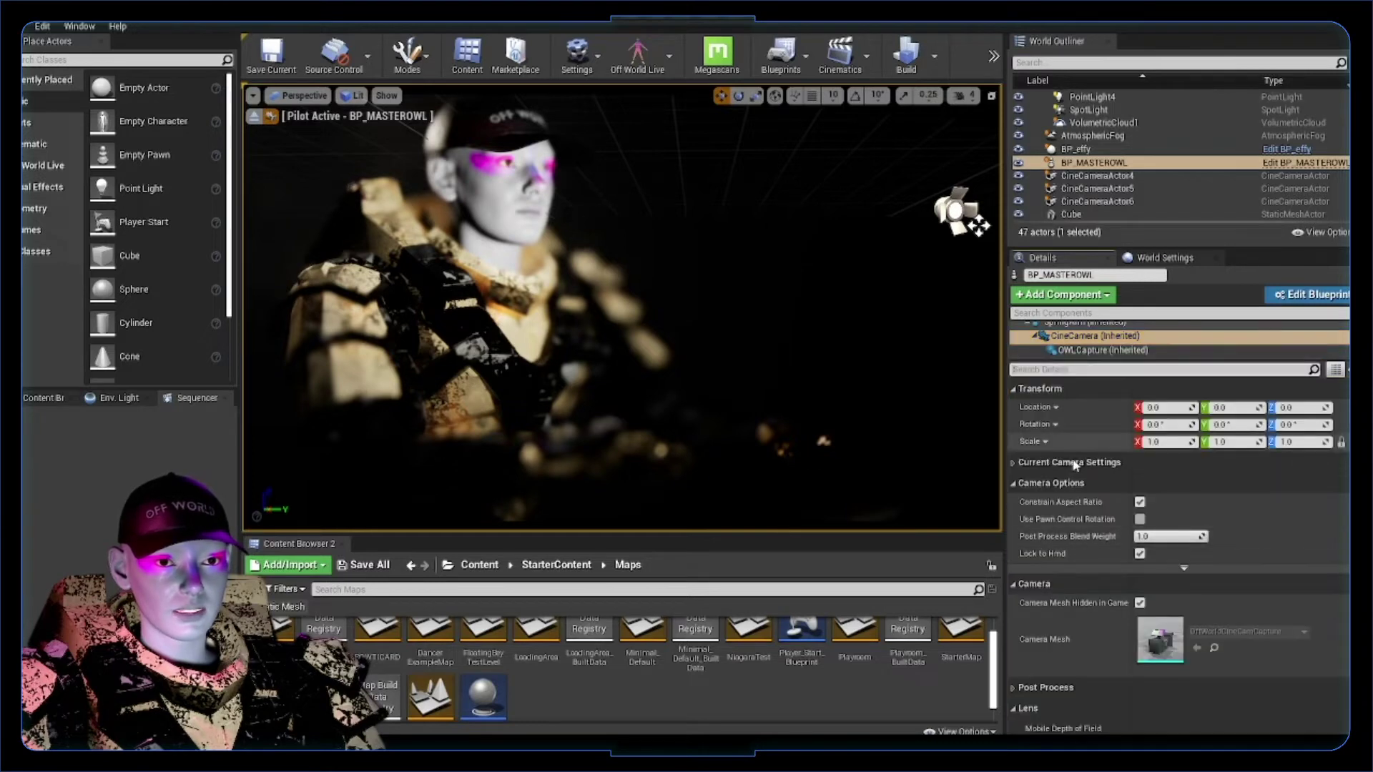
{"action": "scroll", "coordinate": [1076, 507], "scroll_direction": "down", "scroll_amount": 3}
{"action": "scroll", "coordinate": [1074, 547], "scroll_direction": "down", "scroll_amount": 5}
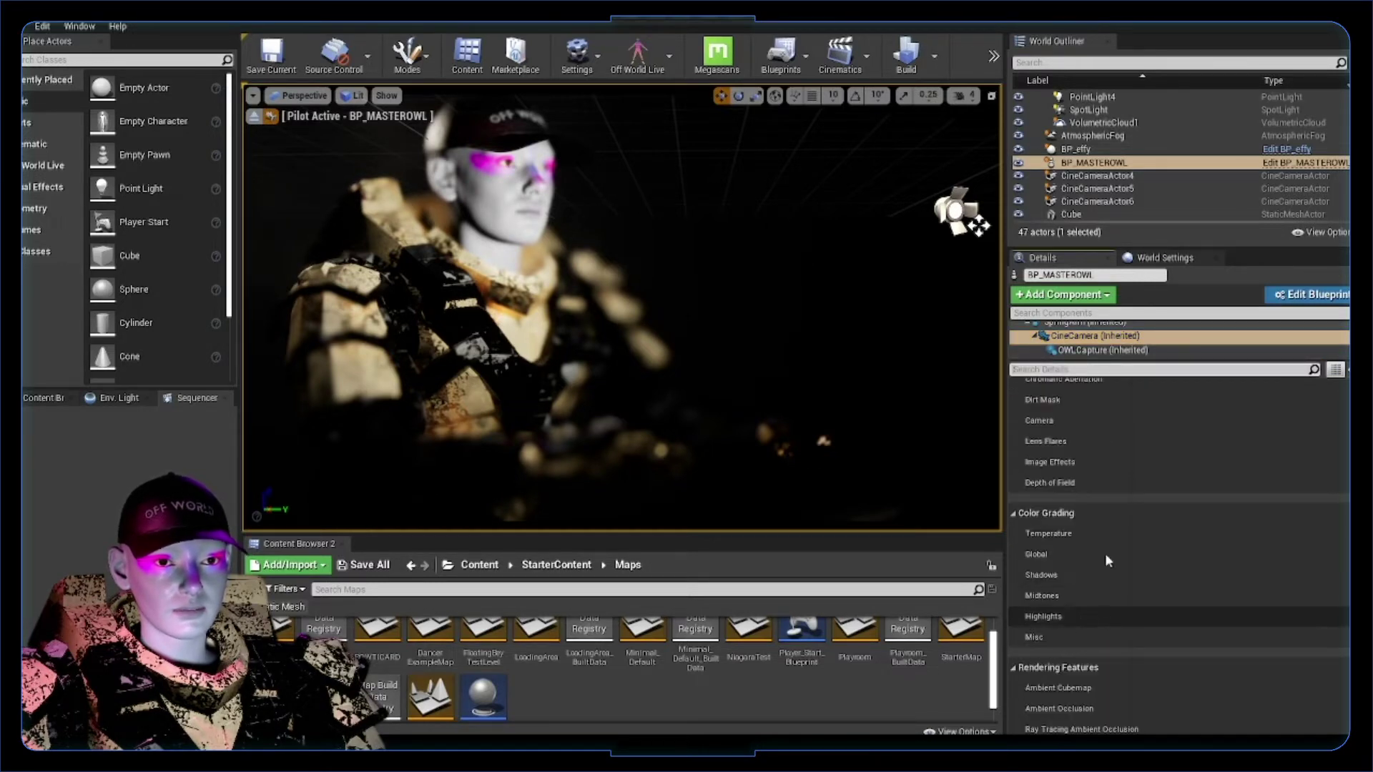
{"action": "scroll", "coordinate": [1101, 600], "scroll_direction": "up", "scroll_amount": 10}
Expand Current Camera Settings and Focus Settings, and nudge the Focus Offset value.
{"action": "left_click", "coordinate": [1018, 464]}
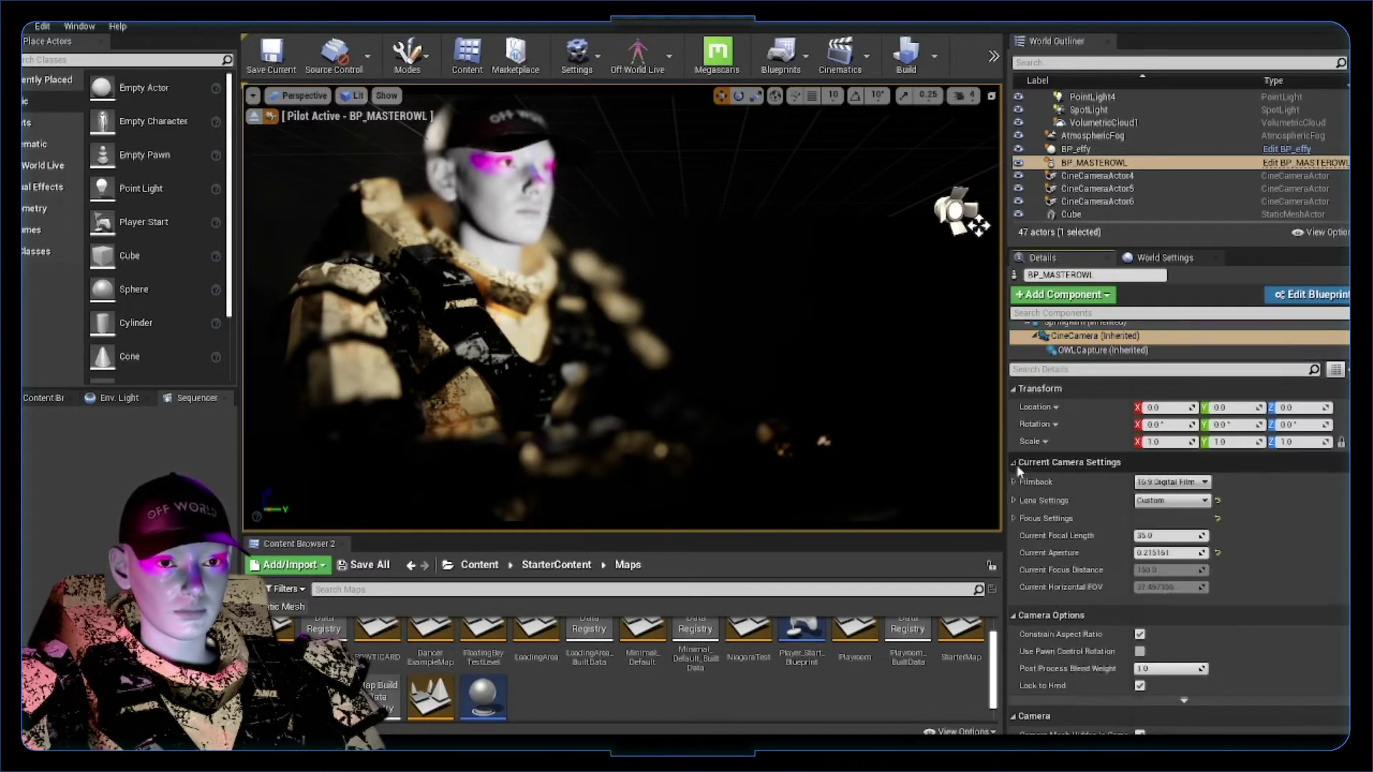
{"action": "left_click", "coordinate": [1021, 518]}
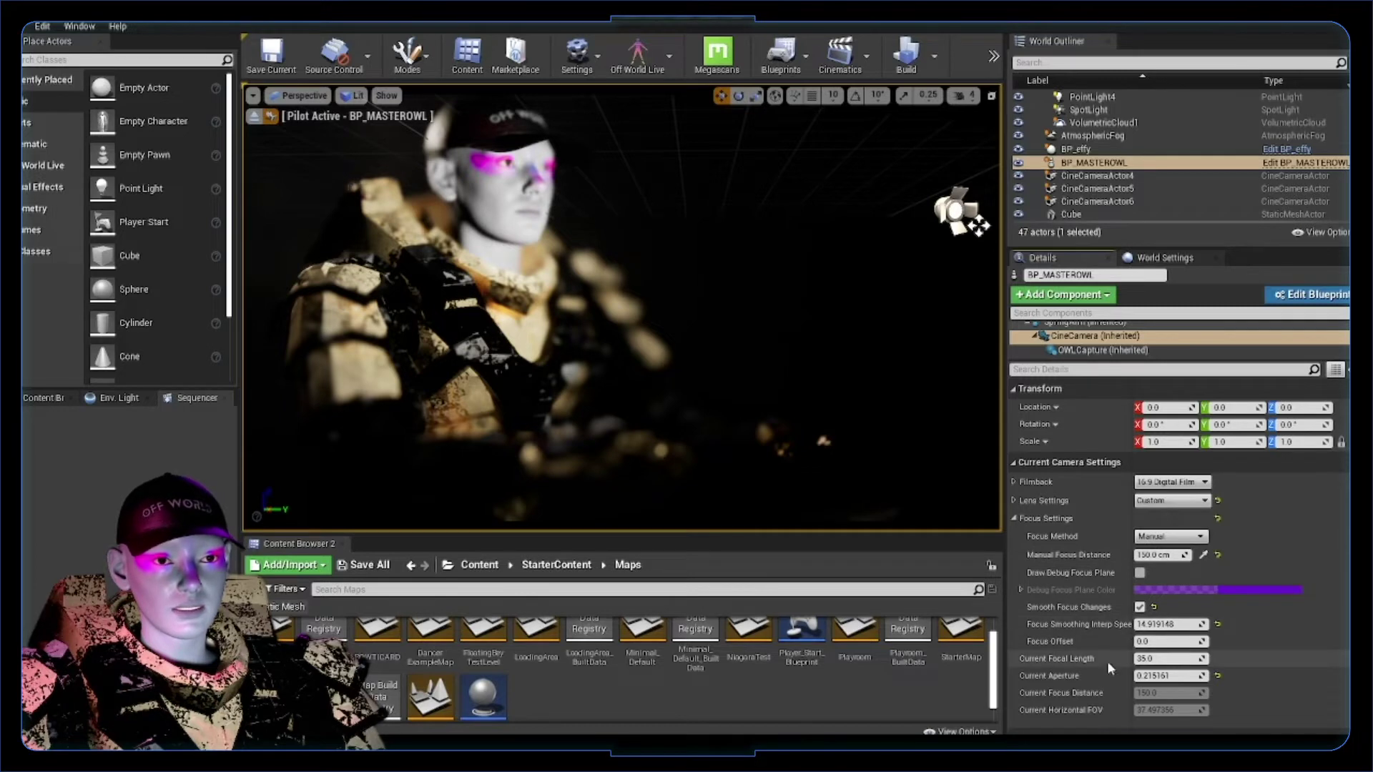
{"action": "left_click_drag", "start_coordinate": [1156, 642], "coordinate": [1171, 642]}
{"action": "left_click_drag", "start_coordinate": [1171, 642], "coordinate": [1168, 642]}
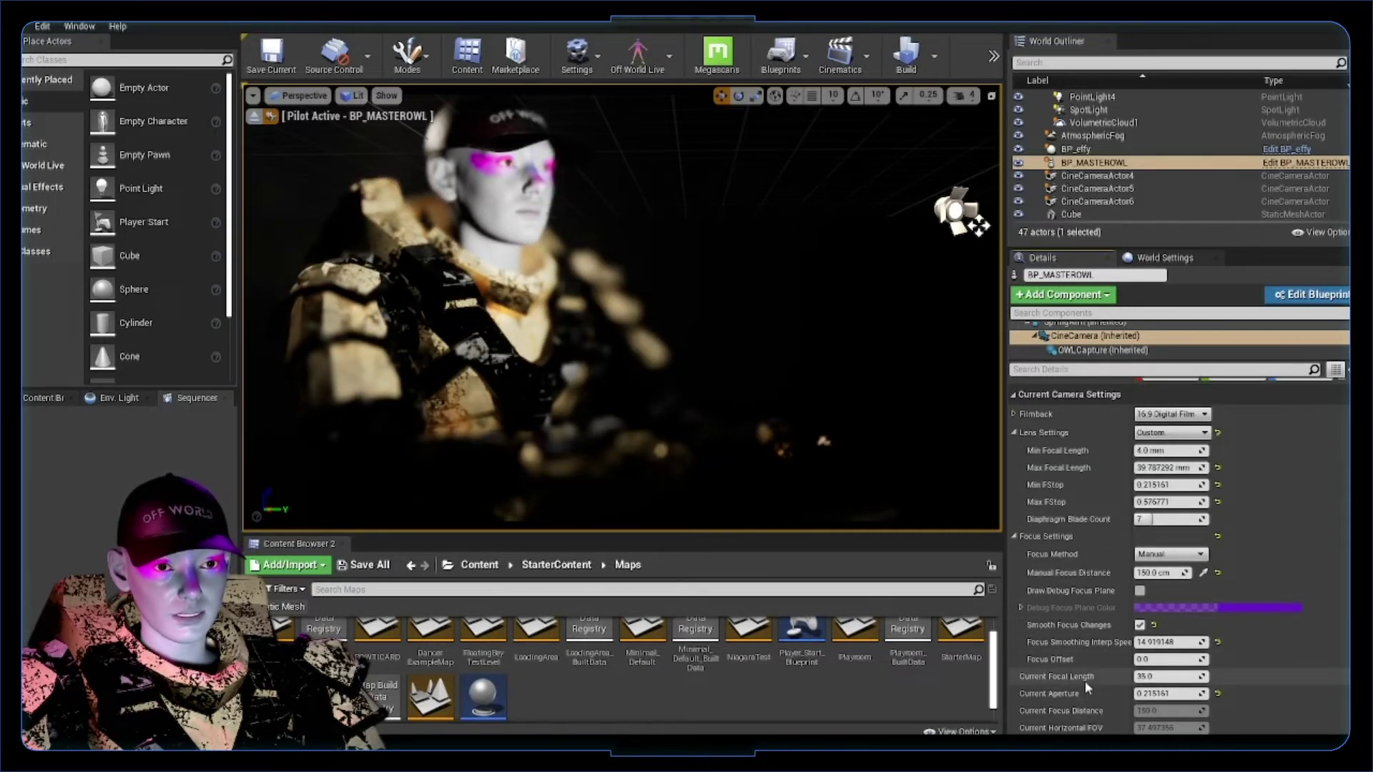
{"action": "scroll", "coordinate": [1096, 702], "scroll_direction": "down", "scroll_amount": 1}
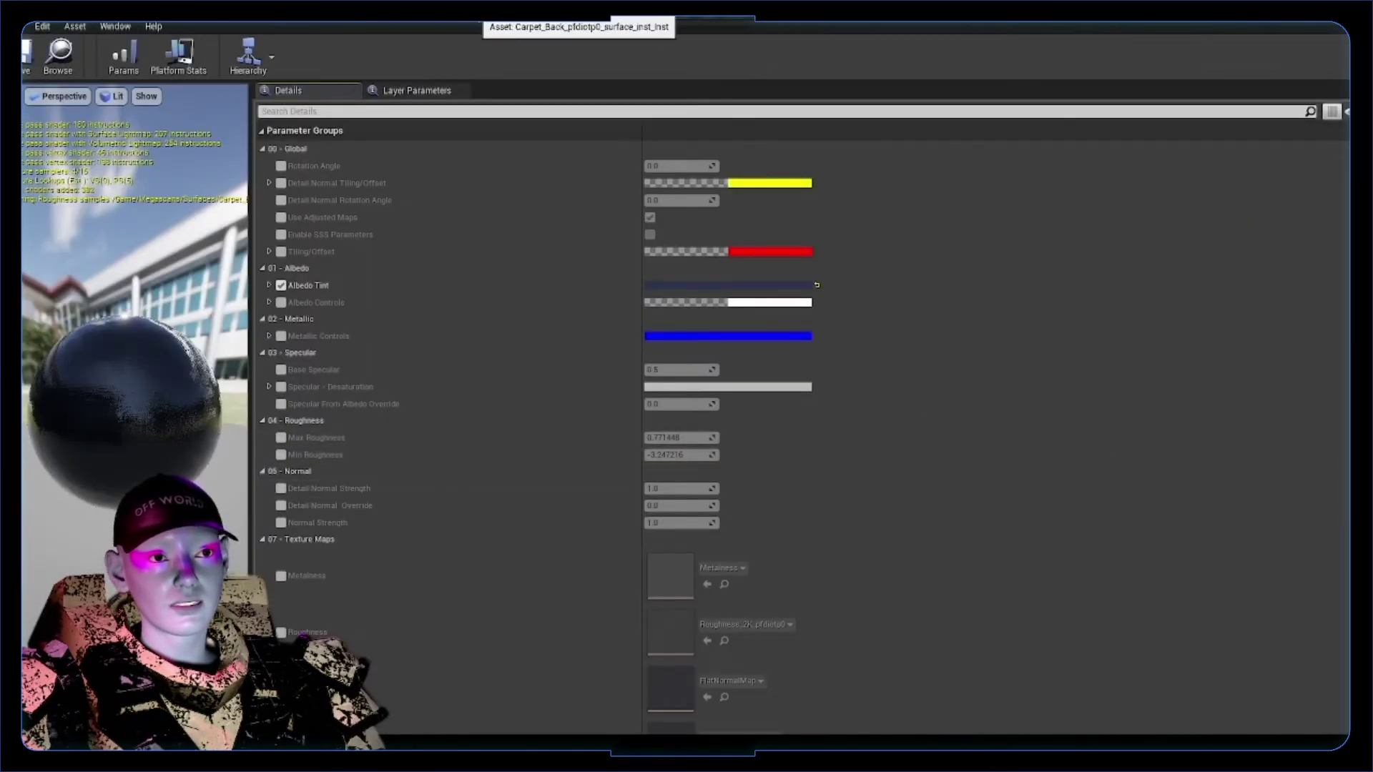
Float and enlarge the Carpet_Back material editor, then pilot BP_MASTEROWL.
{"action": "left_click_drag", "start_coordinate": [476, 16], "coordinate": [749, 139]}
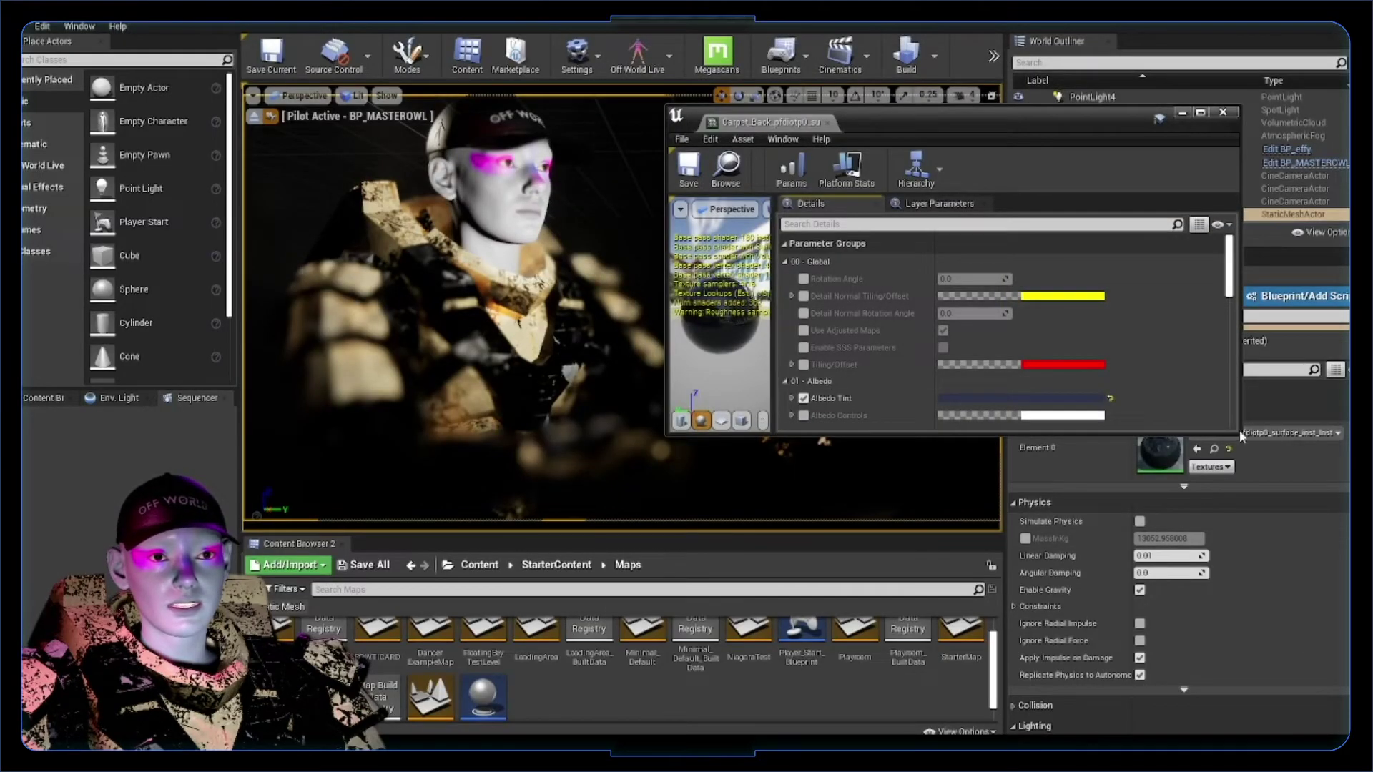
{"action": "left_click_drag", "start_coordinate": [1239, 433], "coordinate": [1334, 640]}
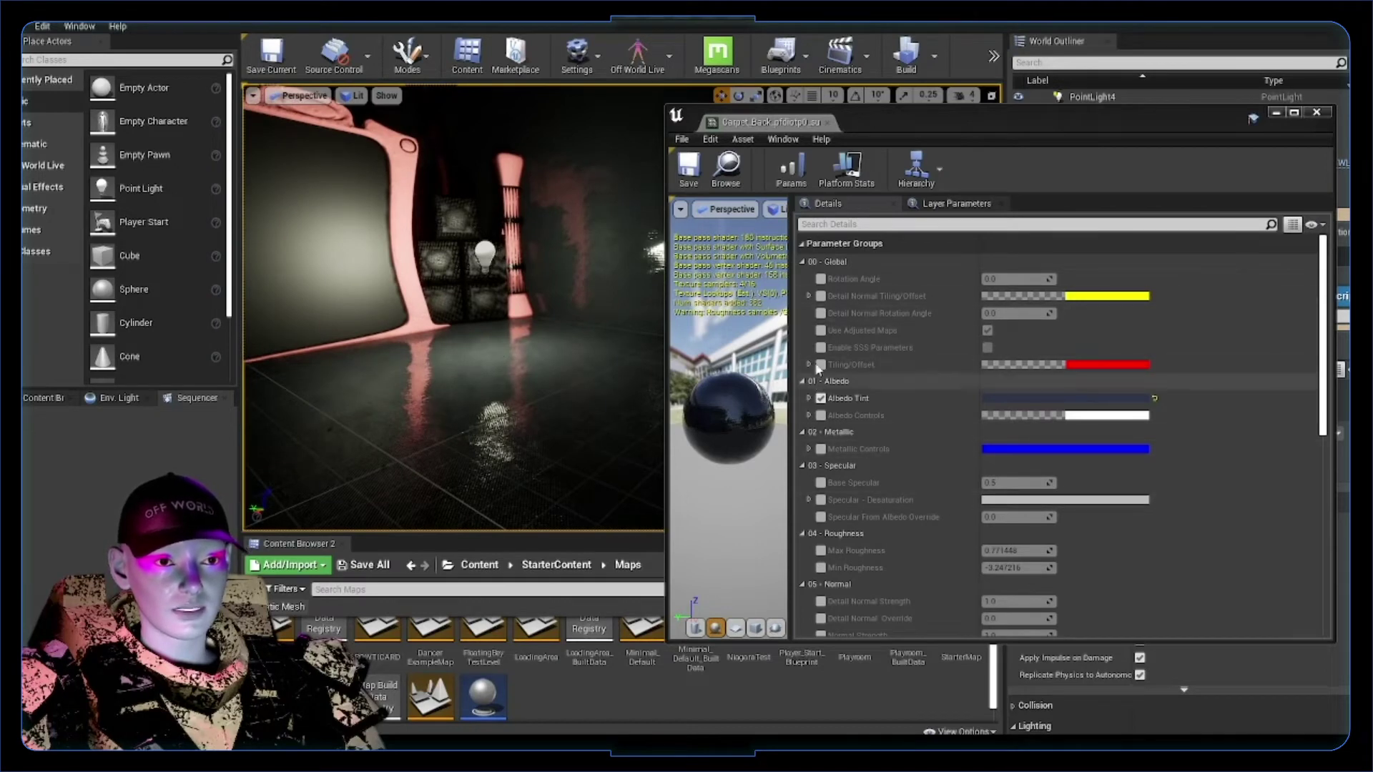
{"action": "right_click_drag", "start_coordinate": [443, 384], "coordinate": [254, 361]}
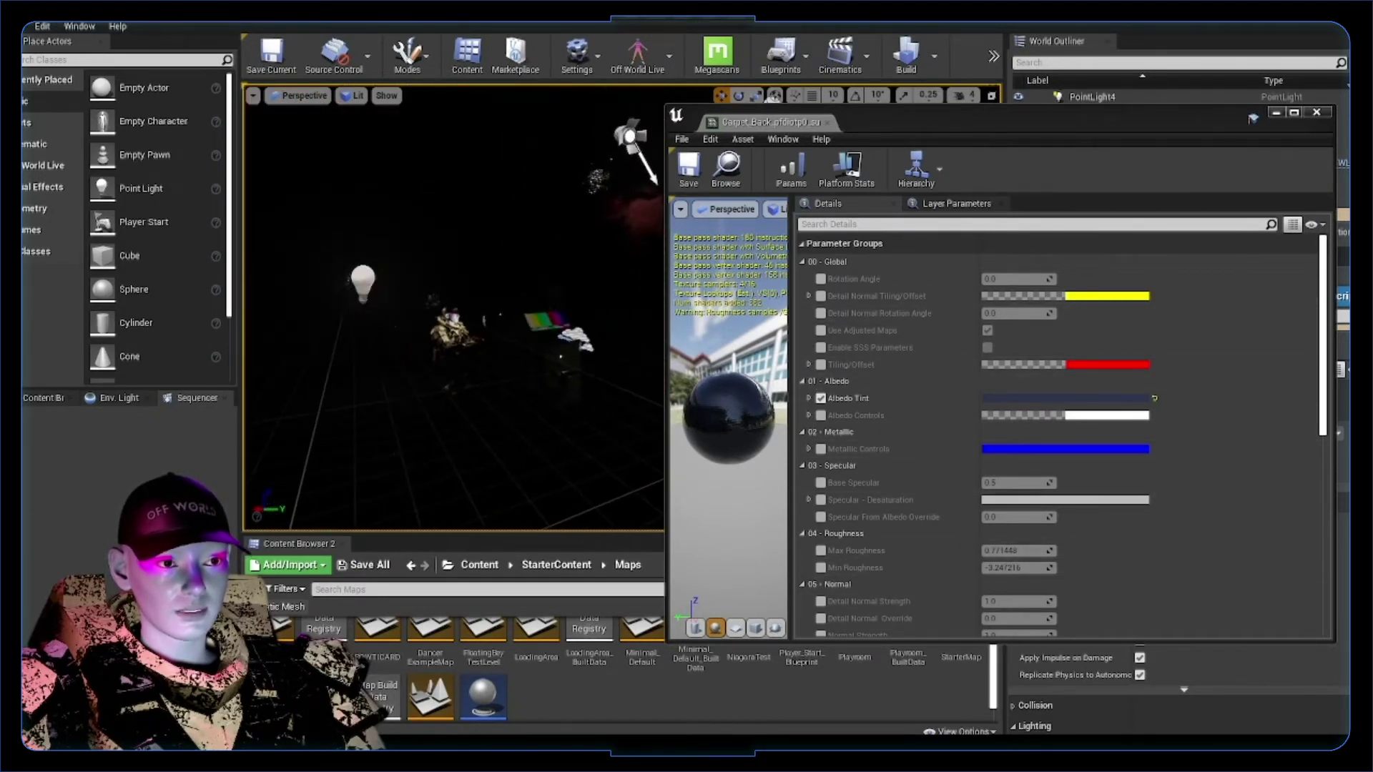
{"action": "left_click", "coordinate": [541, 363]}
{"action": "right_click", "coordinate": [541, 363]}
{"action": "left_click", "coordinate": [608, 441]}
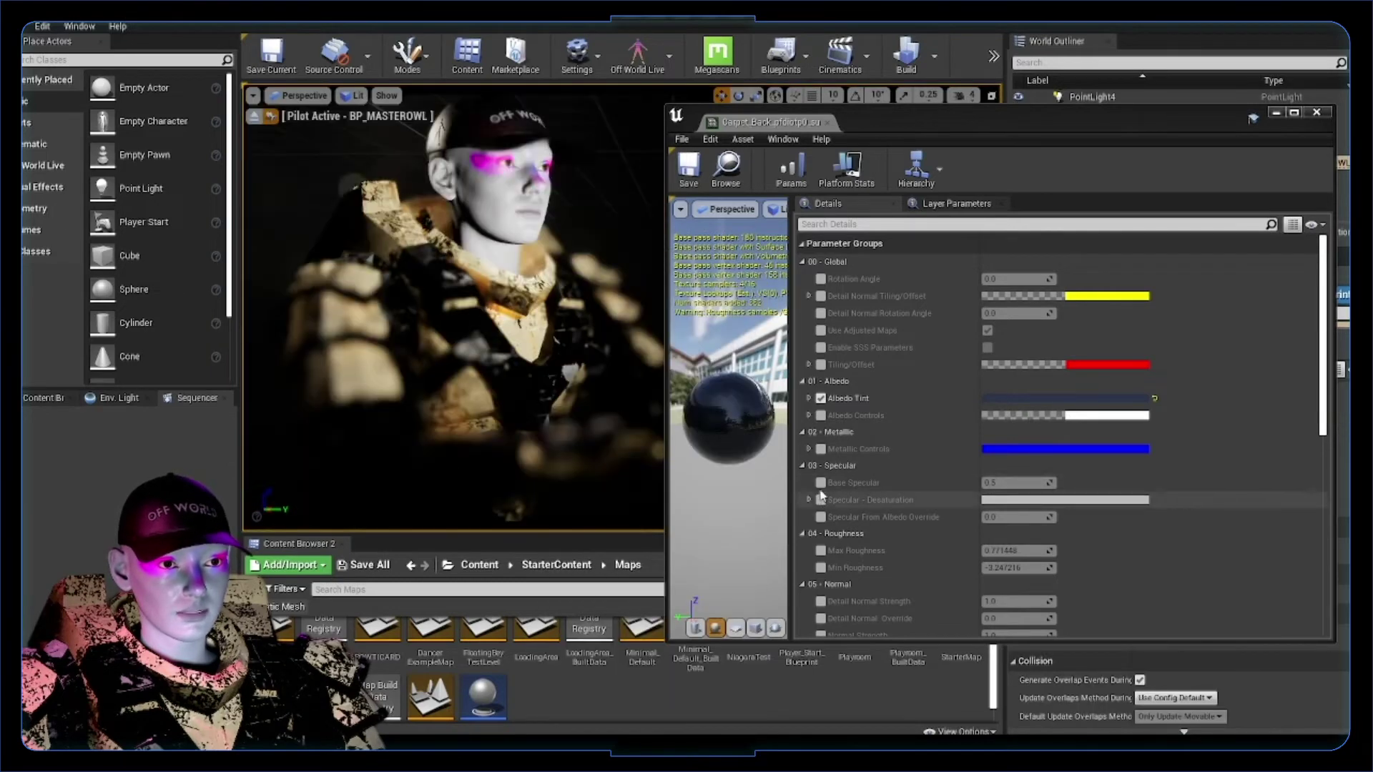
Enable Carpet_Back's Max and Min Roughness overrides, save, and close the editor.
{"action": "left_click", "coordinate": [821, 551]}
{"action": "left_click", "coordinate": [821, 568]}
{"action": "left_click", "coordinate": [688, 168]}
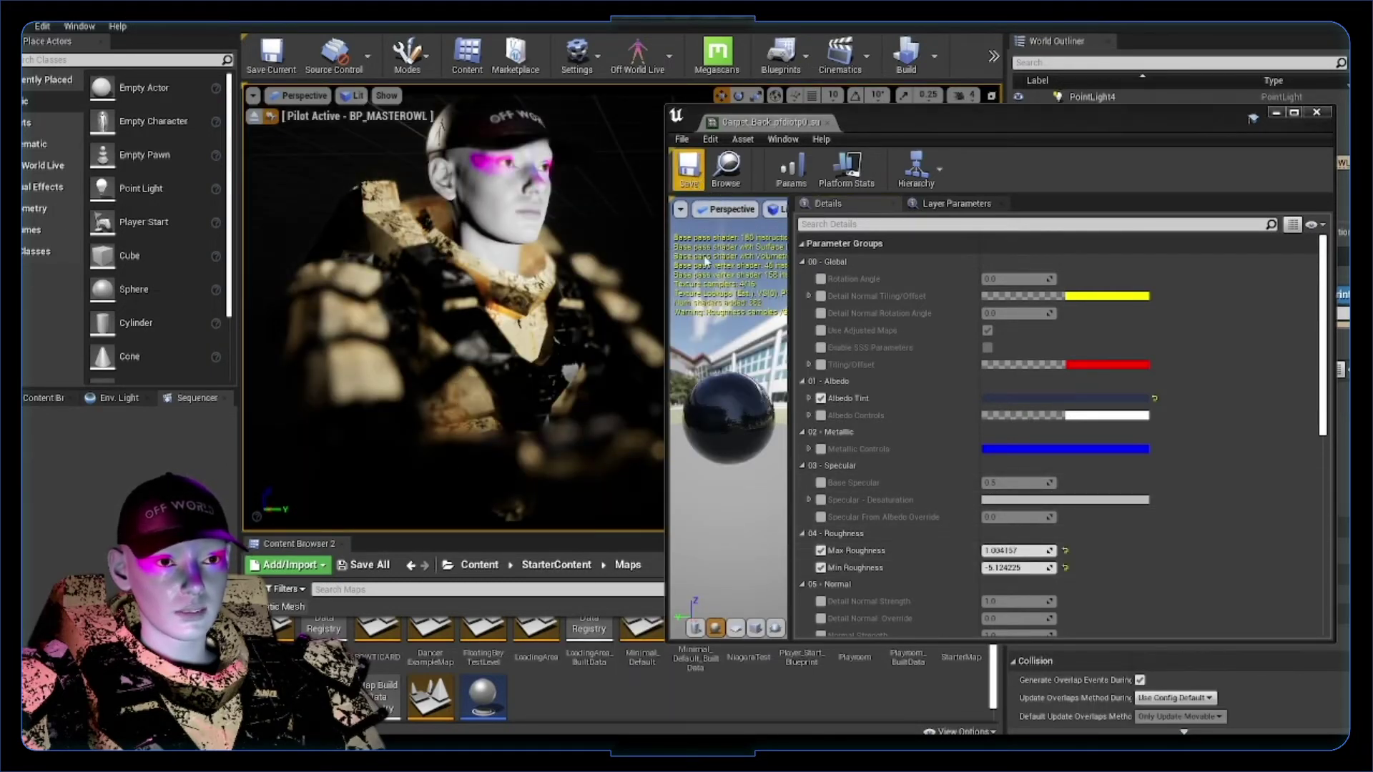
{"action": "left_click", "coordinate": [1317, 112]}
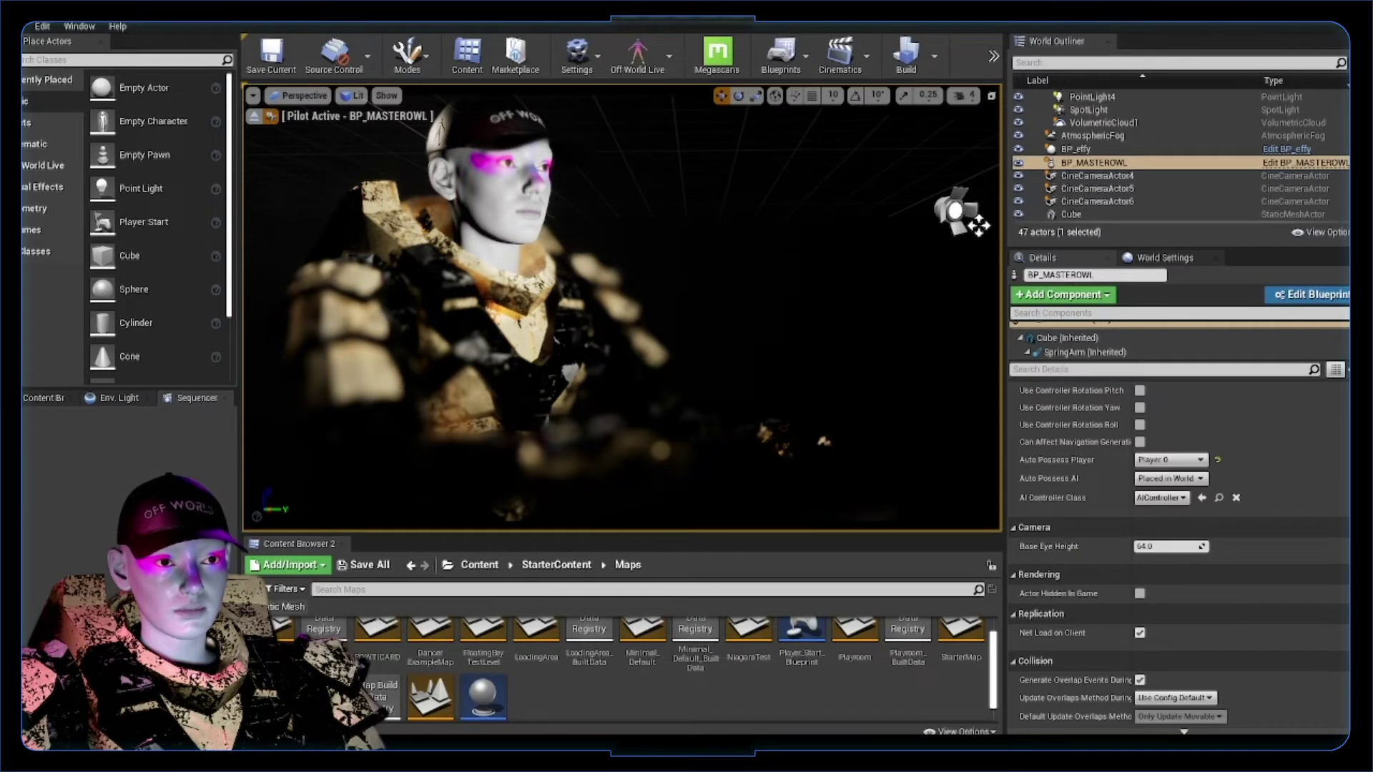
Run a quick Alt+P play preview, then stop and turn the view toward the bulb.
{"action": "key", "text": "alt+p"}
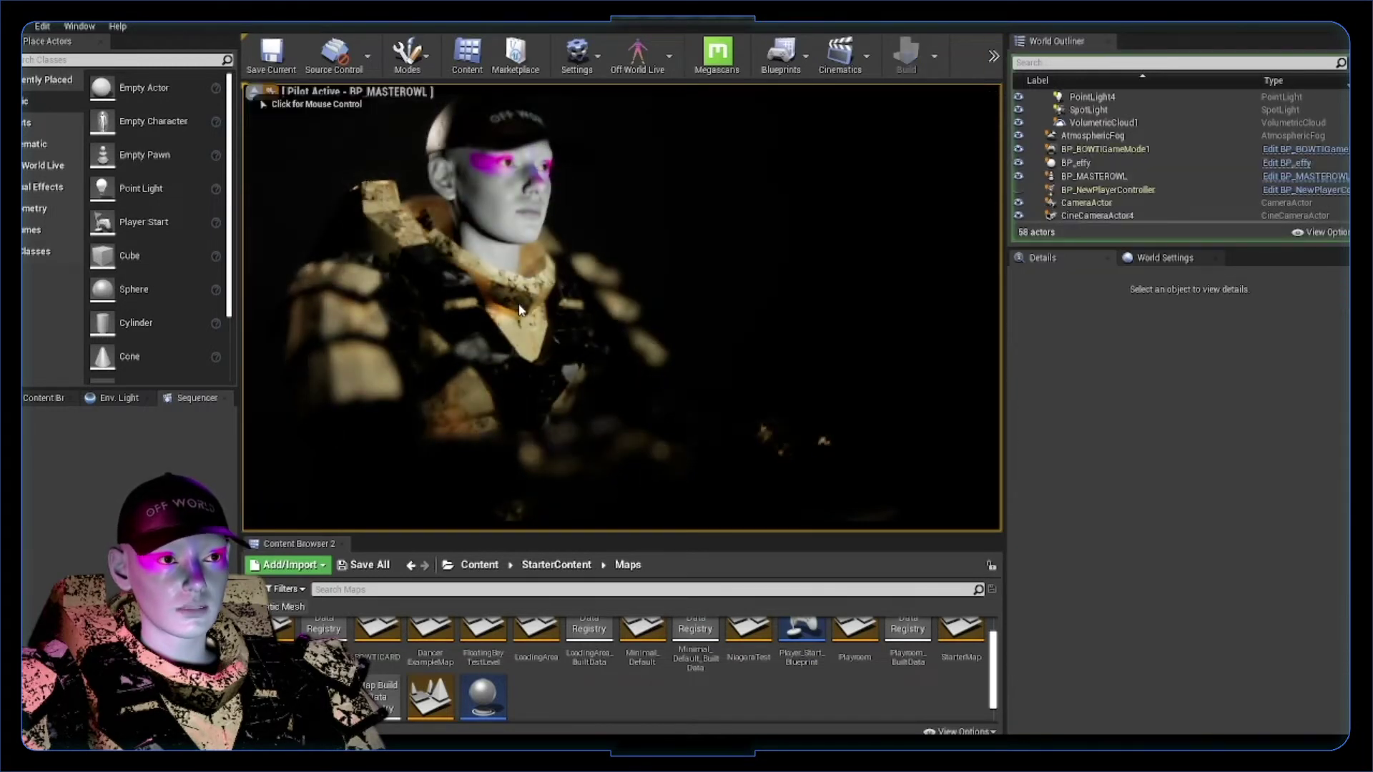
{"action": "left_click", "coordinate": [338, 183]}
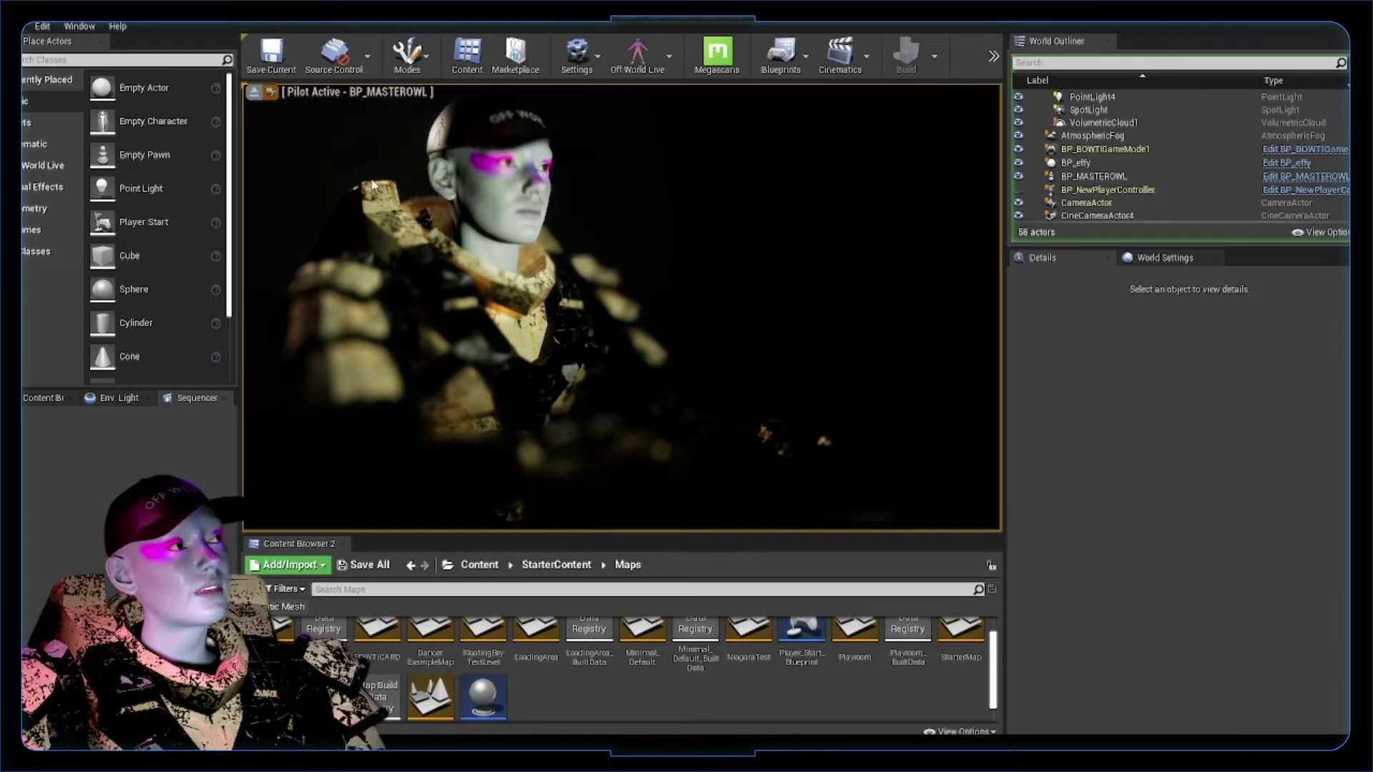
{"action": "key", "text": "Escape"}
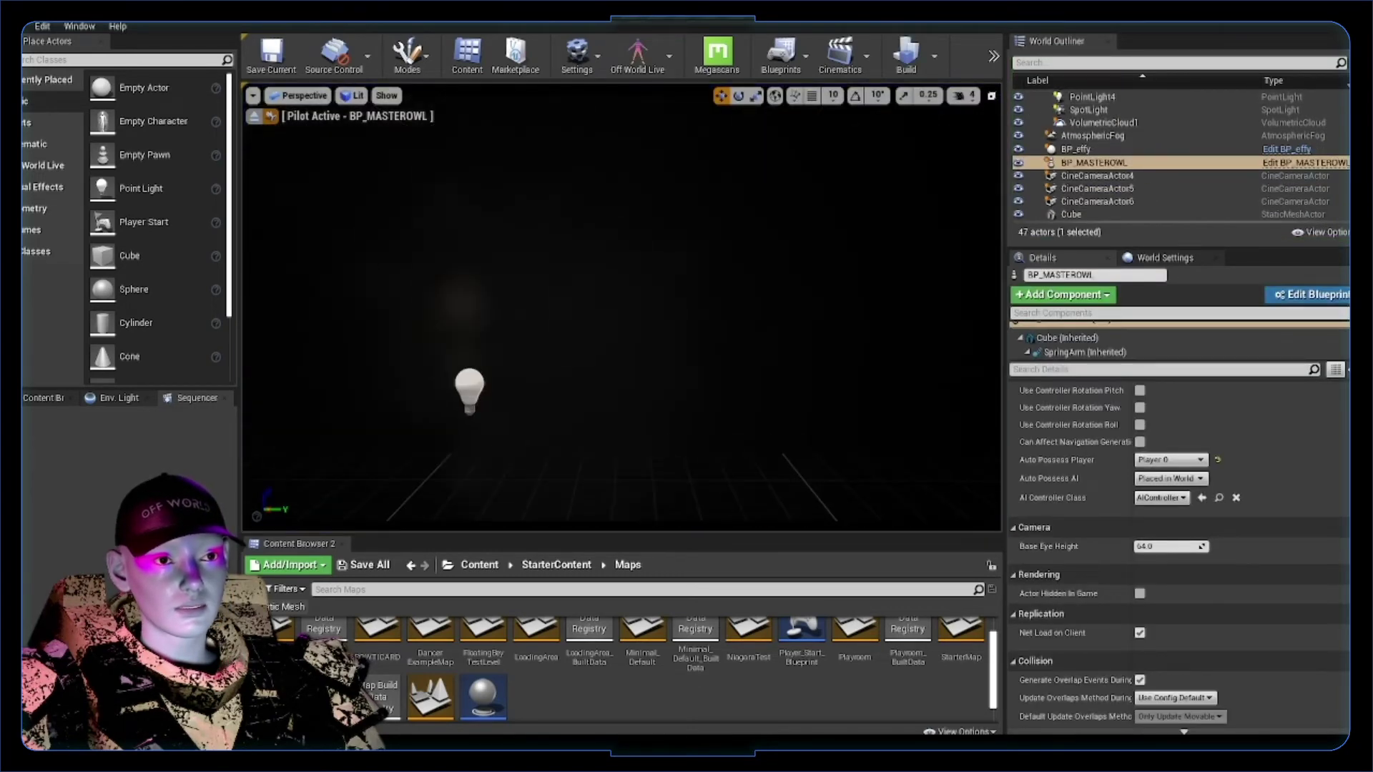
{"action": "left_click", "coordinate": [614, 404]}
{"action": "right_click_drag", "start_coordinate": [615, 405], "coordinate": [543, 366]}
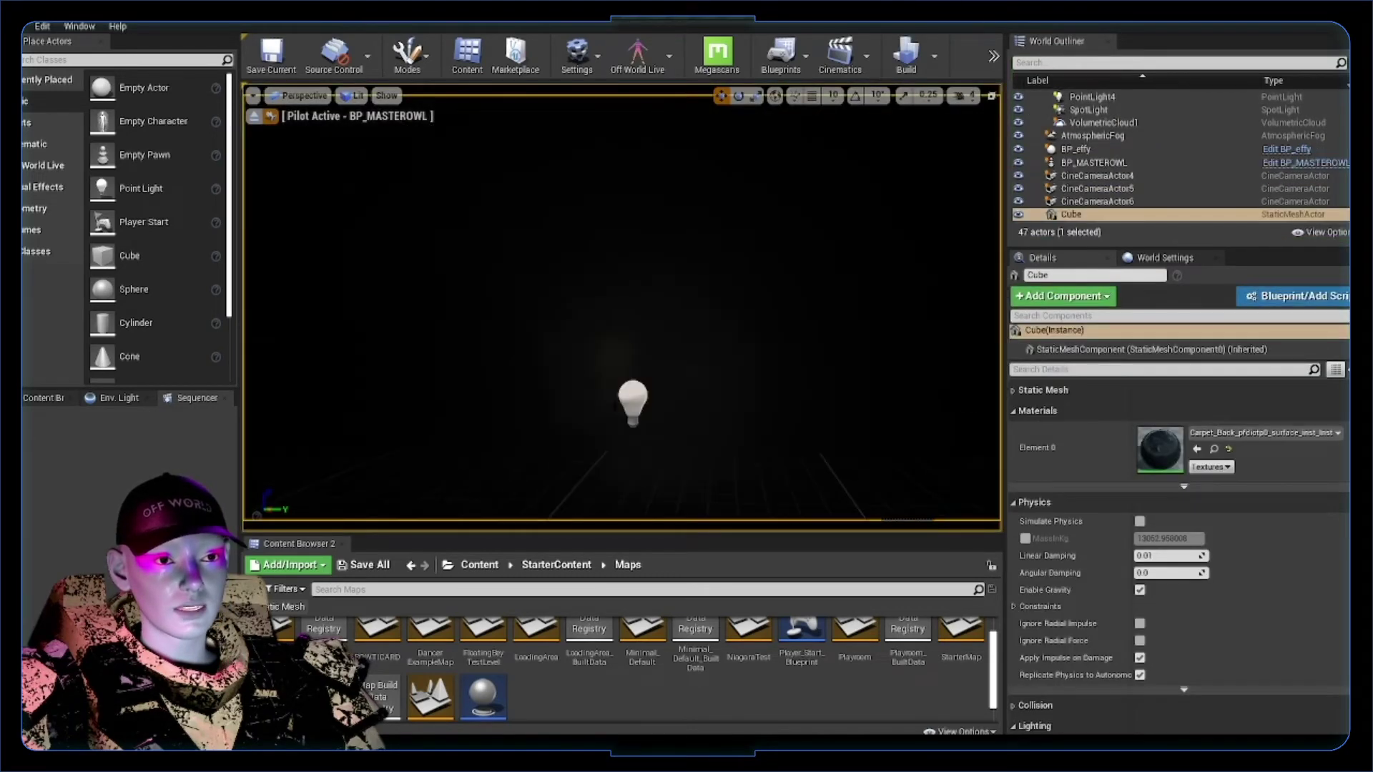
{"action": "left_click", "coordinate": [641, 408]}
Fly close to the character, select PointLight4's Intensity field, and start a play preview.
{"action": "right_click_drag", "start_coordinate": [641, 407], "coordinate": [589, 387]}
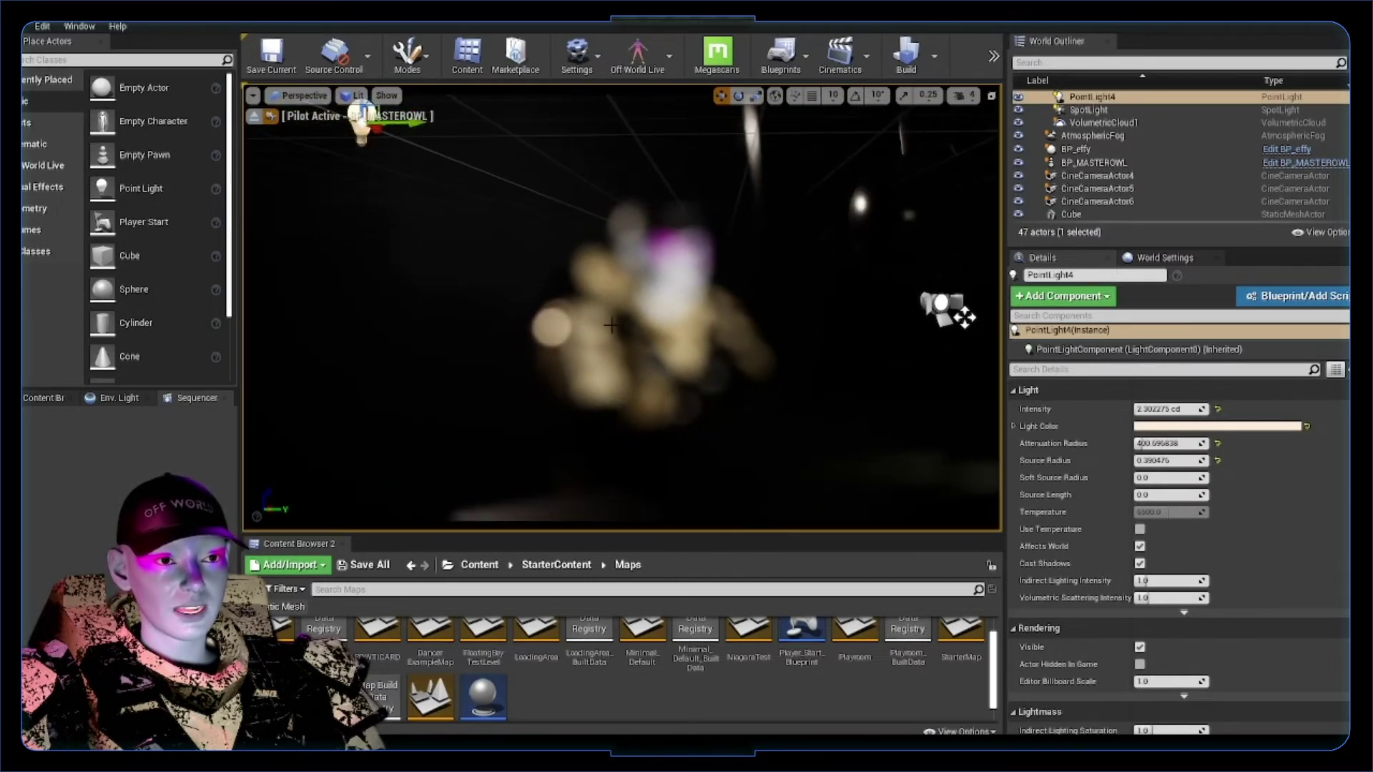
{"action": "key", "text": "ctrl+z"}
{"action": "right_click_drag", "start_coordinate": [611, 325], "coordinate": [628, 290]}
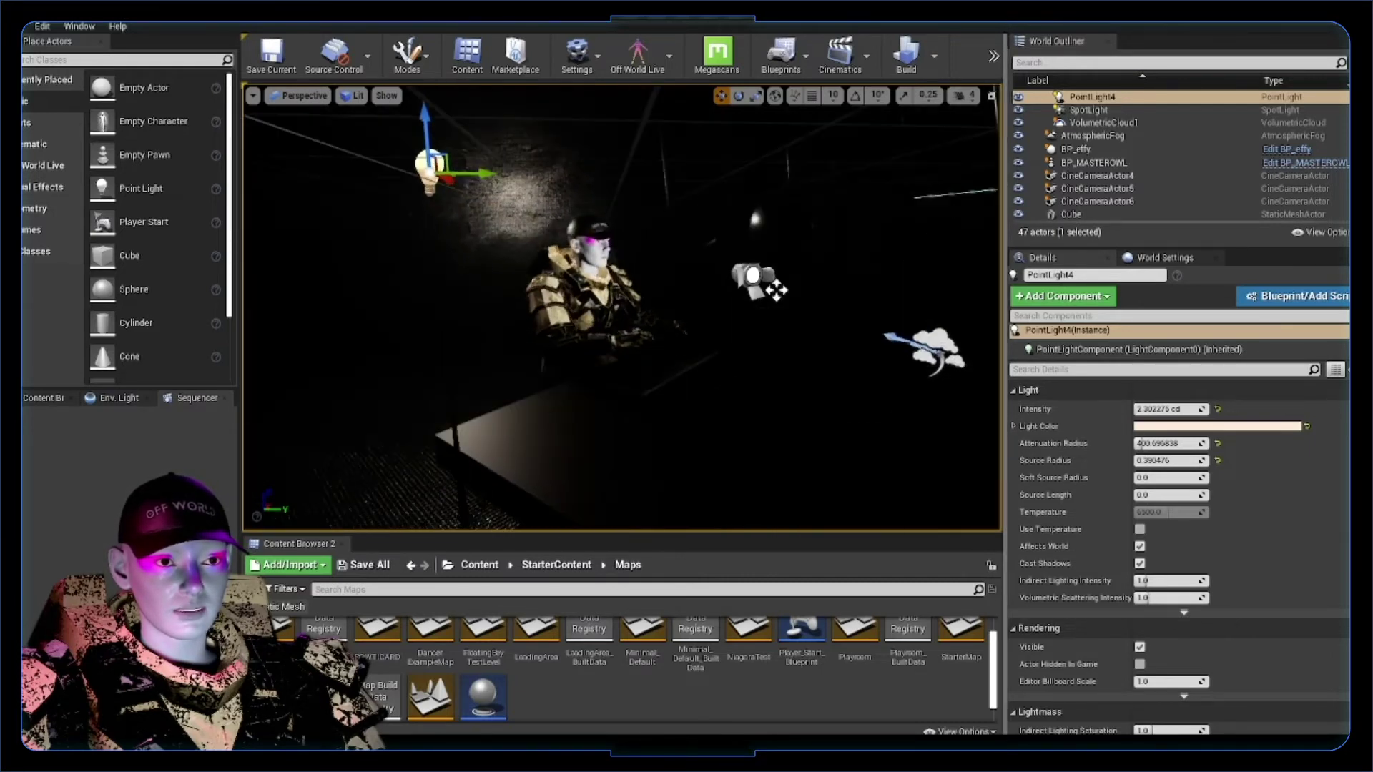
{"action": "key", "text": "w"}
{"action": "right_click_drag", "start_coordinate": [777, 290], "coordinate": [738, 264]}
{"action": "left_click", "coordinate": [1166, 409]}
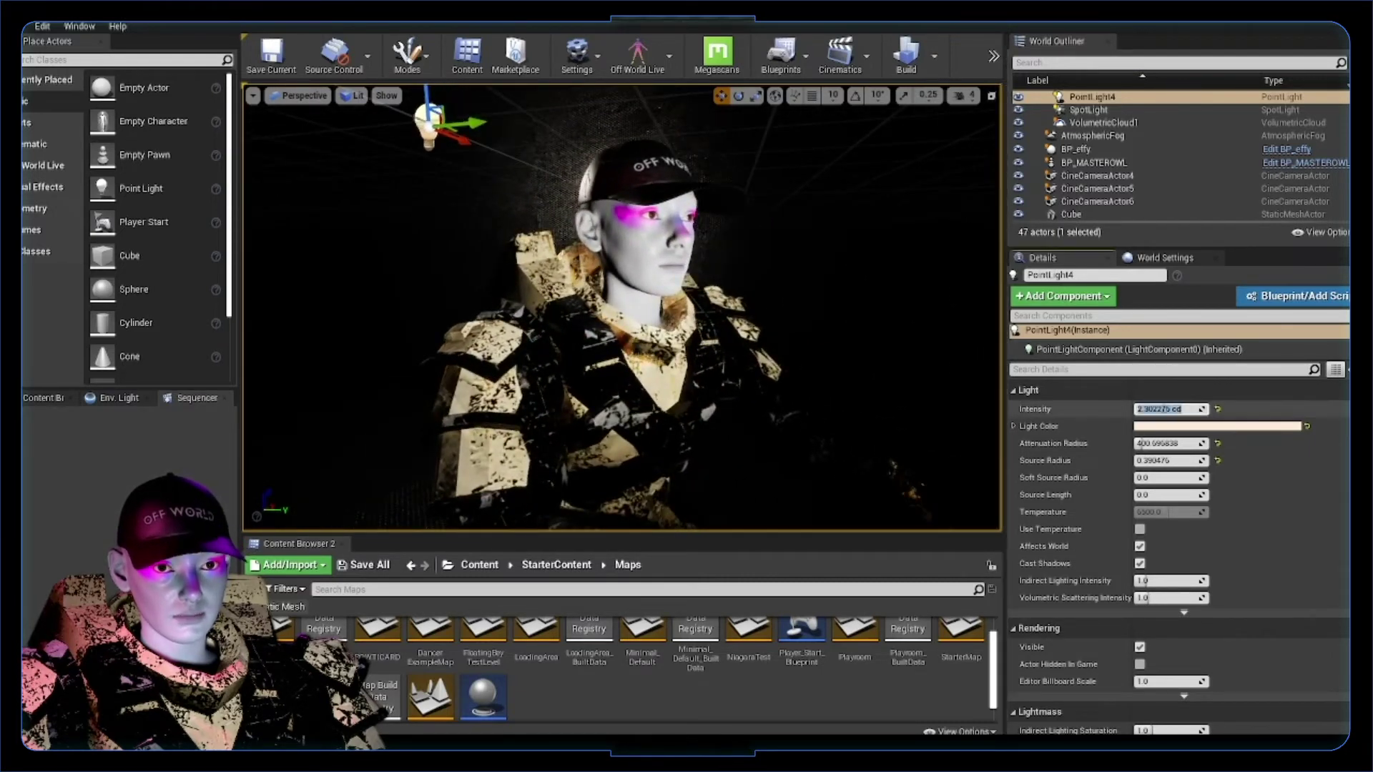
{"action": "key", "text": "alt+p"}
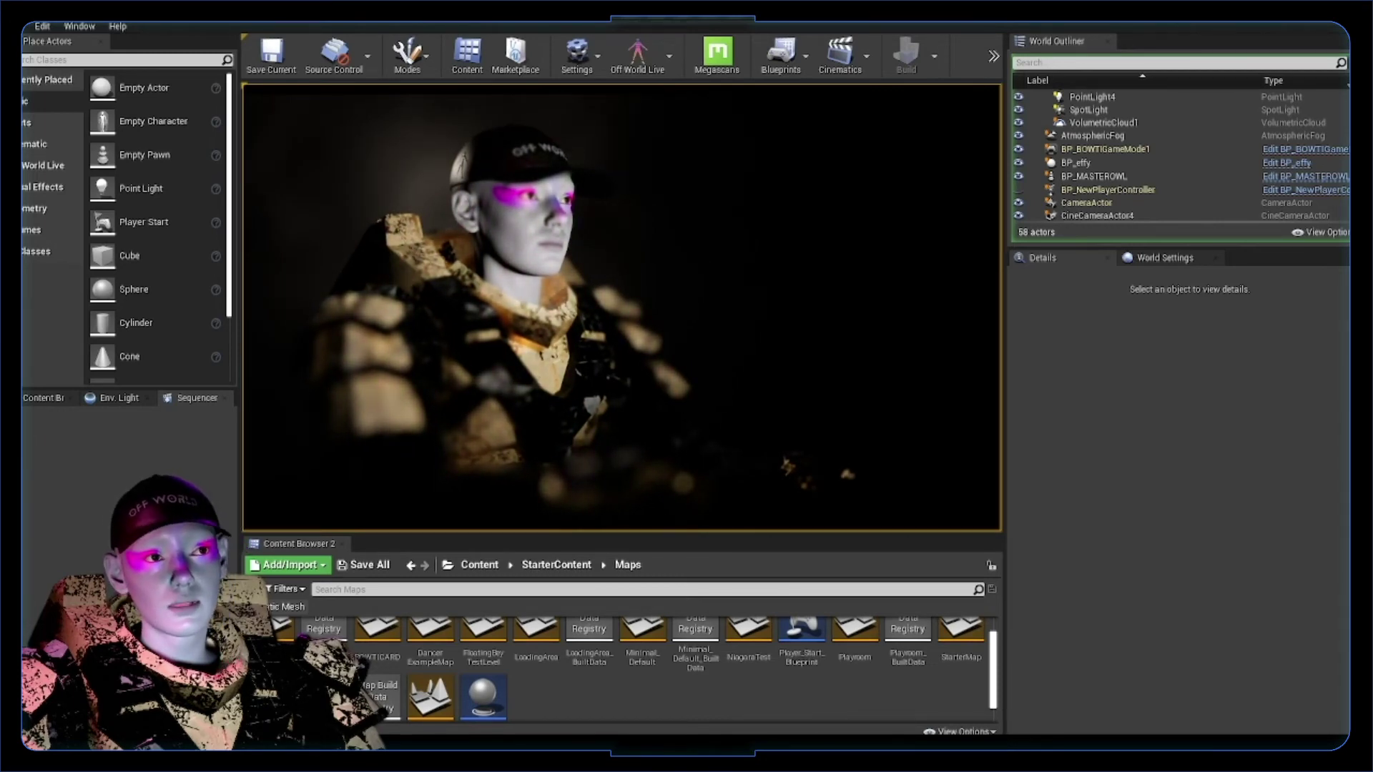
Stop the play preview, leaving PointLight4's intensity at 1.0 cd.
{"action": "key", "text": "Escape"}
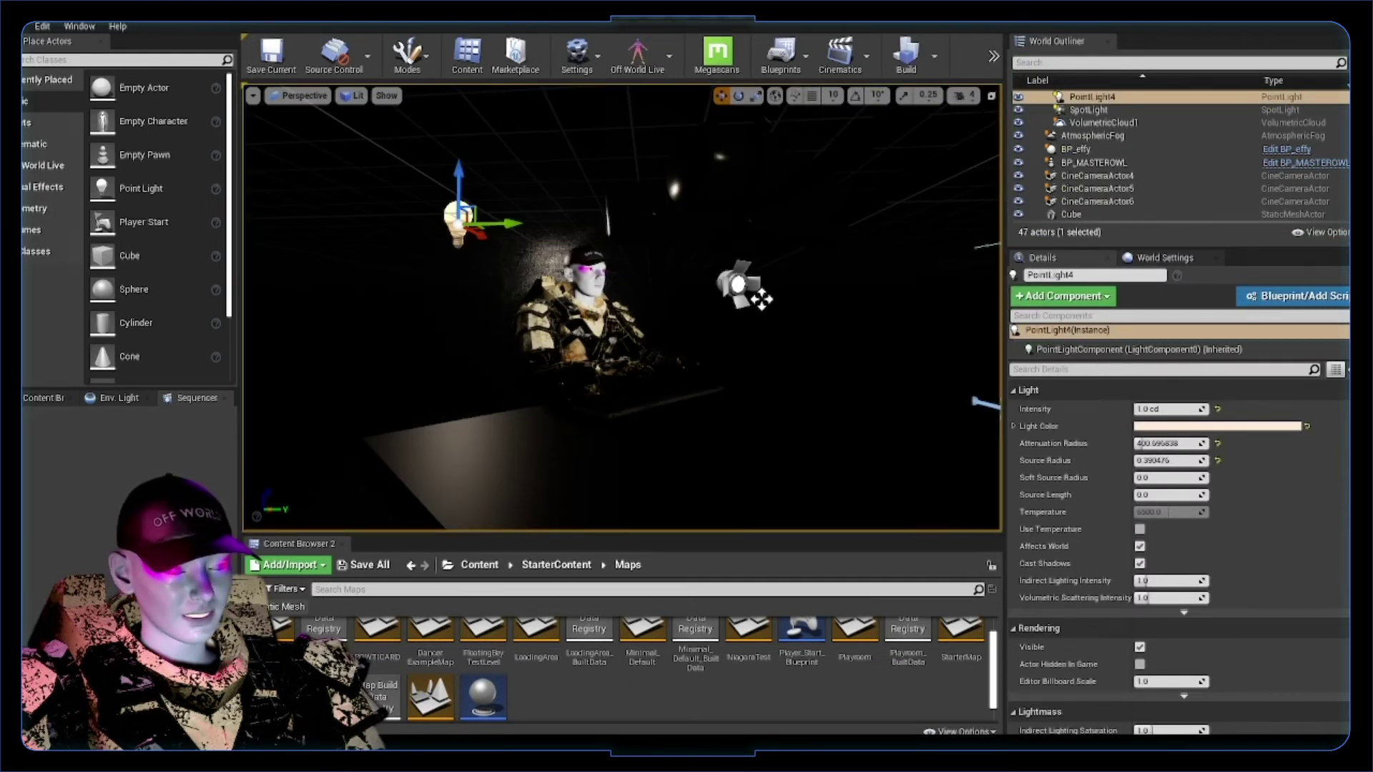
Run r.TemporalAA.Upsampling 0 in the console, chosen from the temporal command autocomplete.
{"action": "key", "text": "grave"}
{"action": "type", "text": "r."}
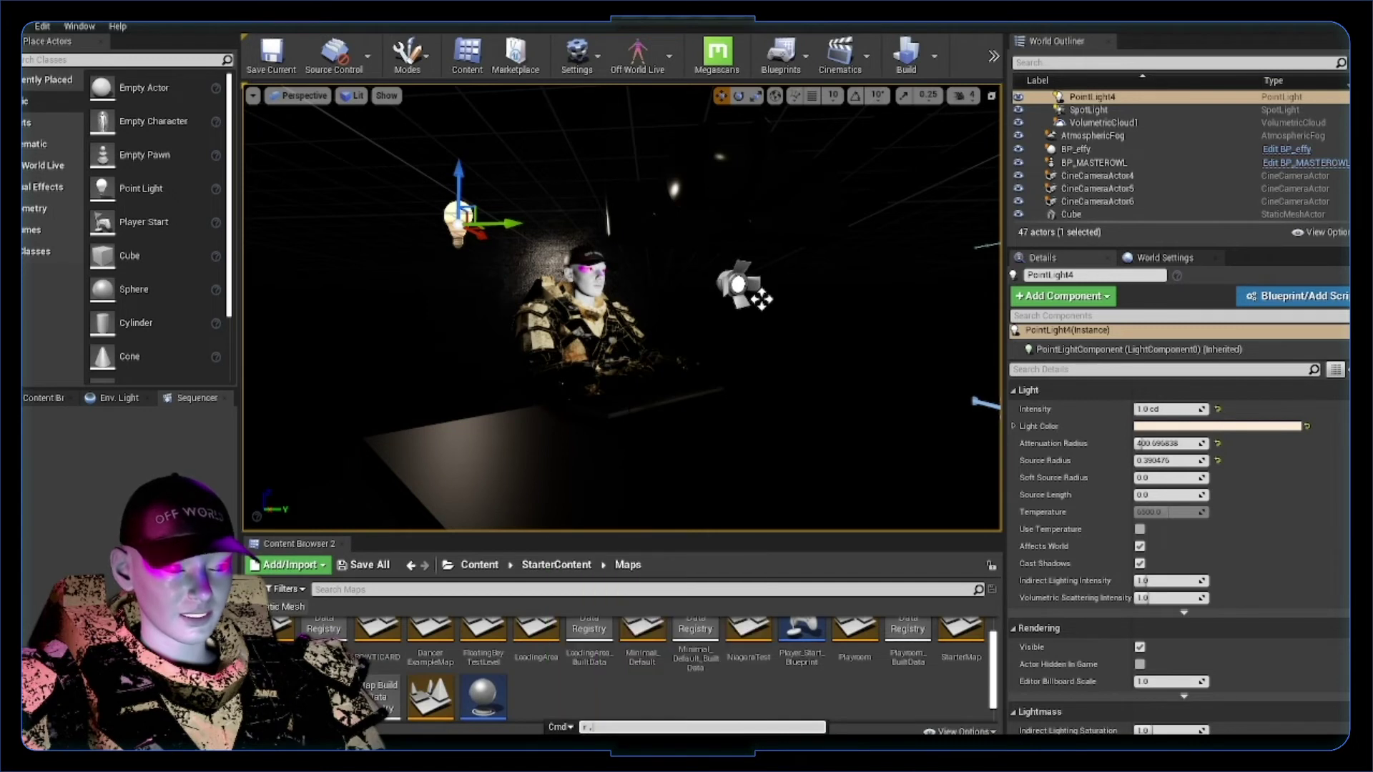
{"action": "type", "text": "tempor"}
{"action": "key", "text": "BackSpace"}
{"action": "key", "text": "BackSpace"}
{"action": "key", "text": "BackSpace"}
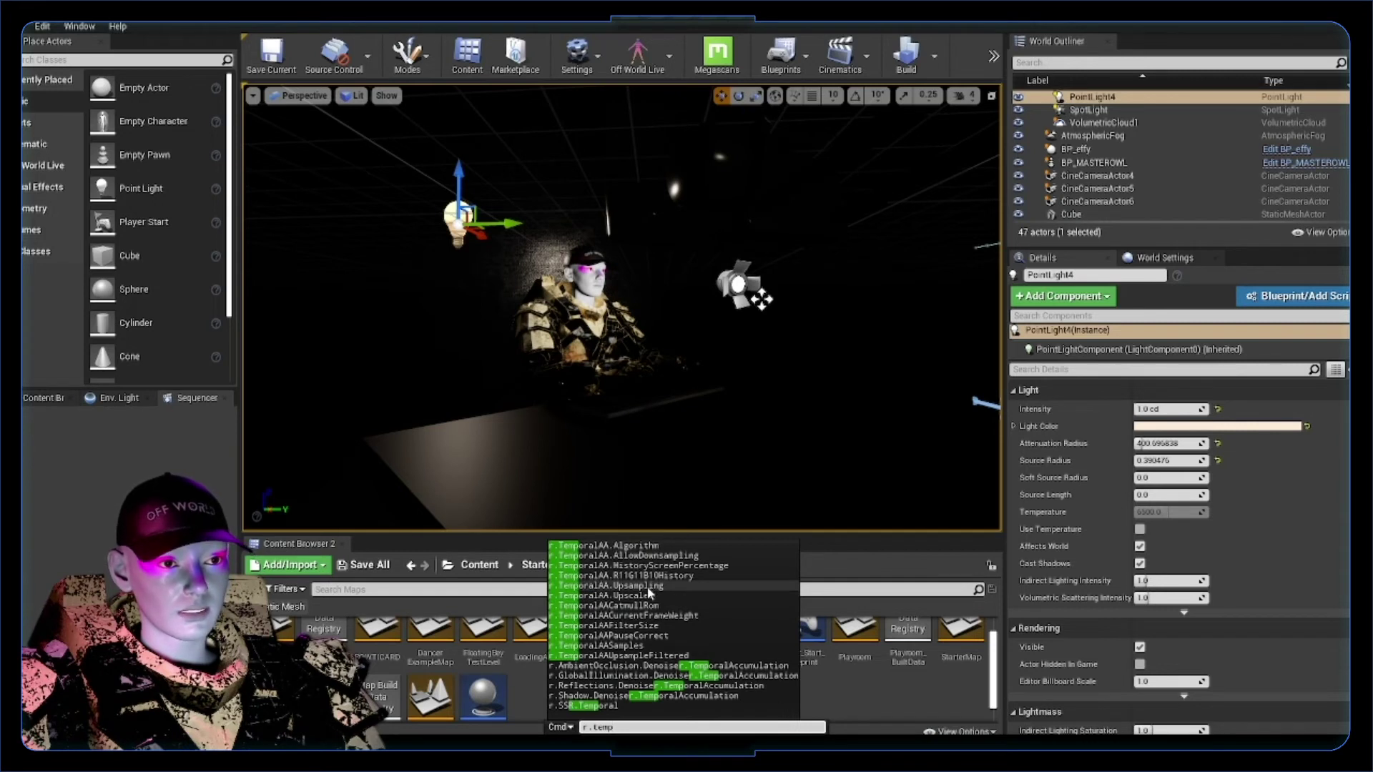
{"action": "left_click", "coordinate": [649, 589]}
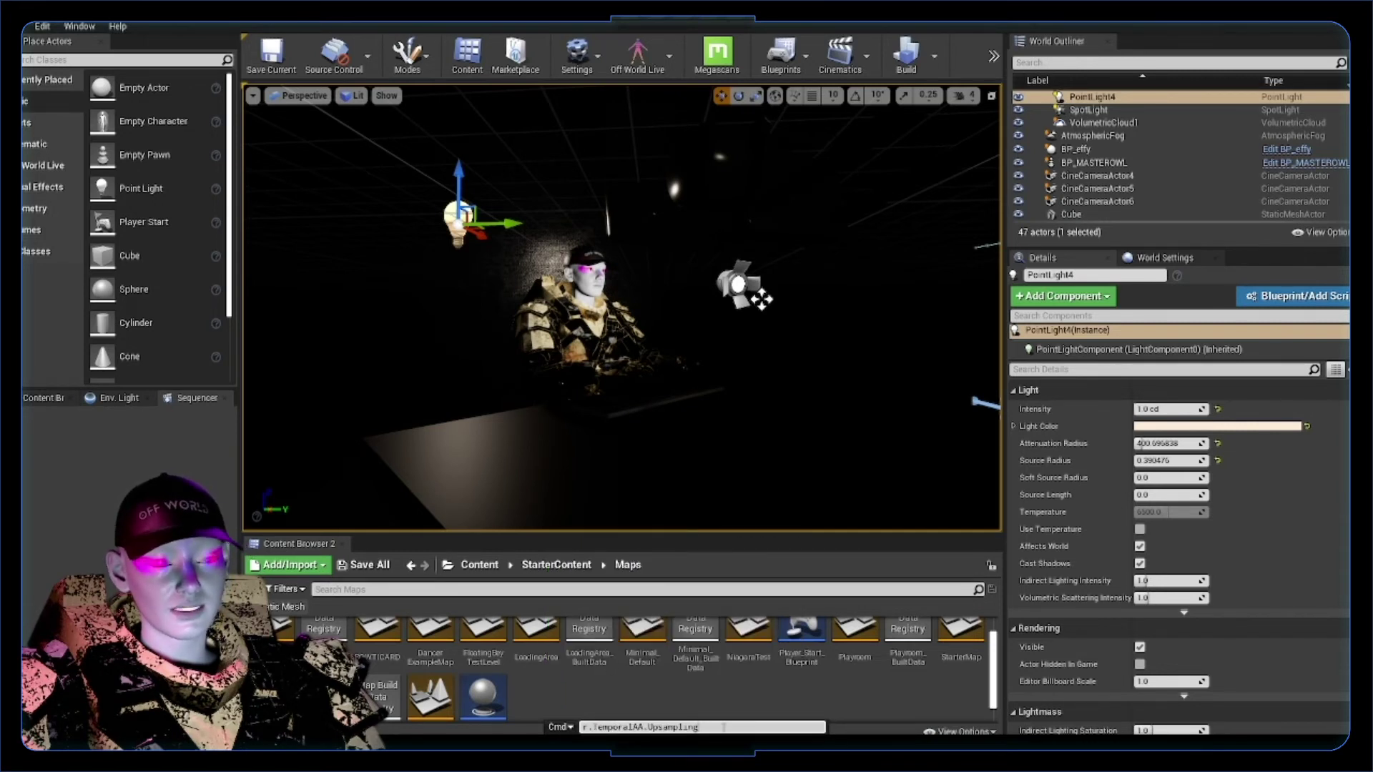
{"action": "type", "text": "0"}
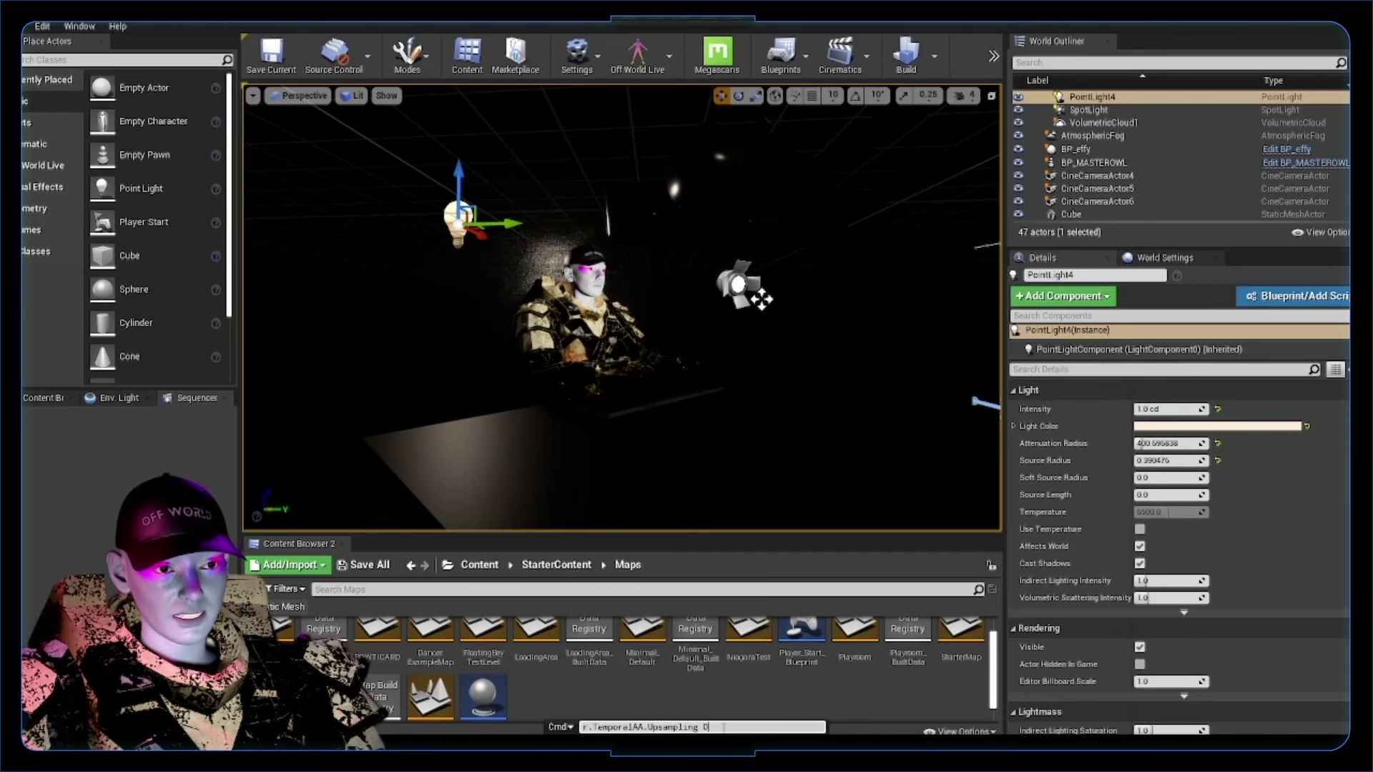
{"action": "key", "text": "Return"}
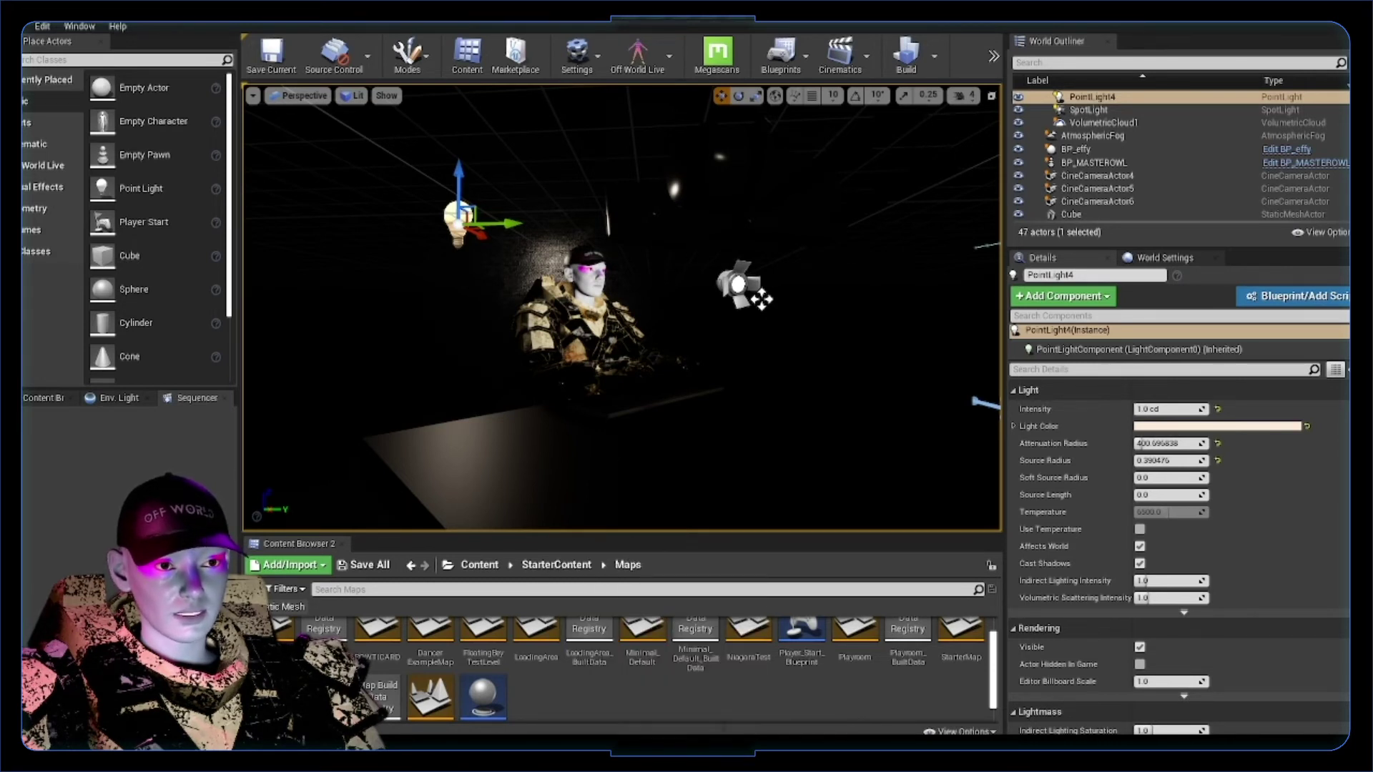
Start a Play-In-Editor preview from the toolbar's play options to check the character for flicker.
{"action": "left_click", "coordinate": [994, 55]}
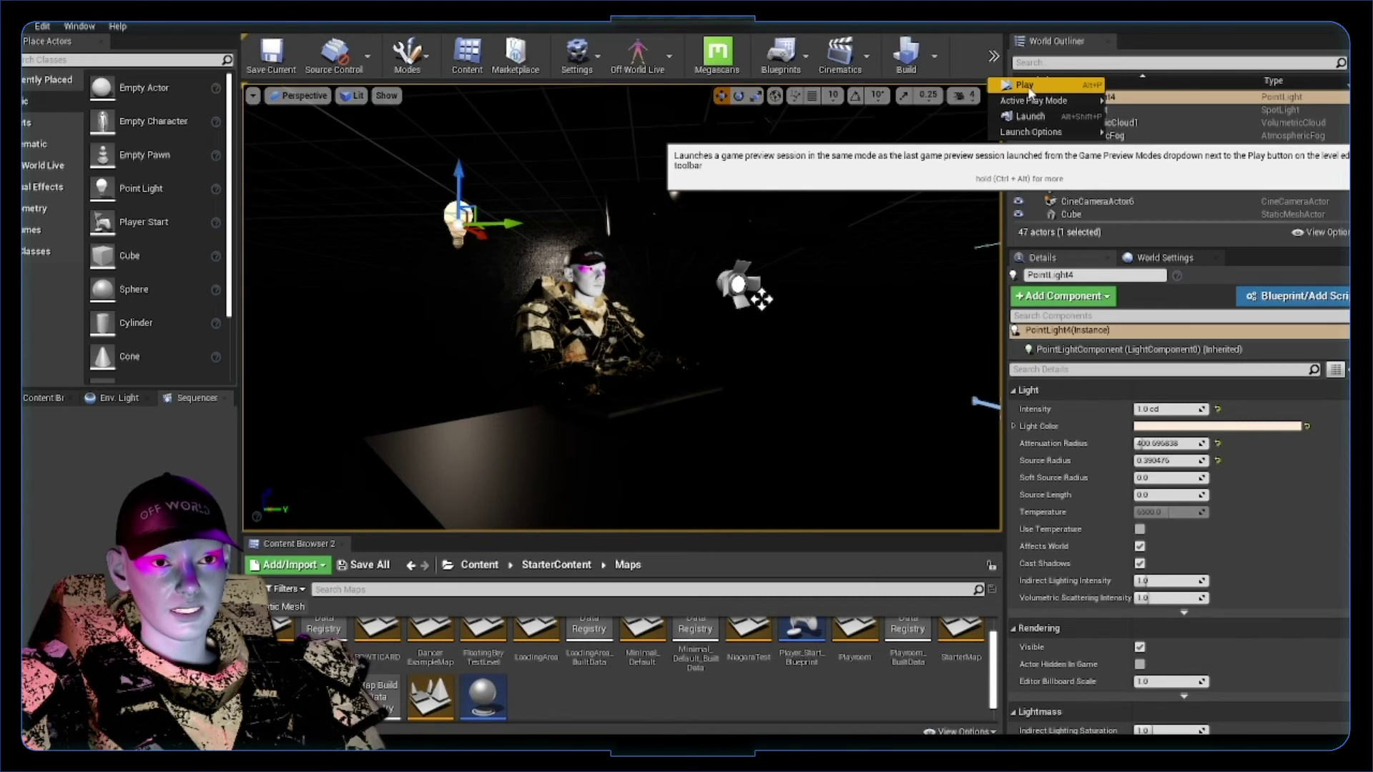
{"action": "left_click", "coordinate": [1030, 89]}
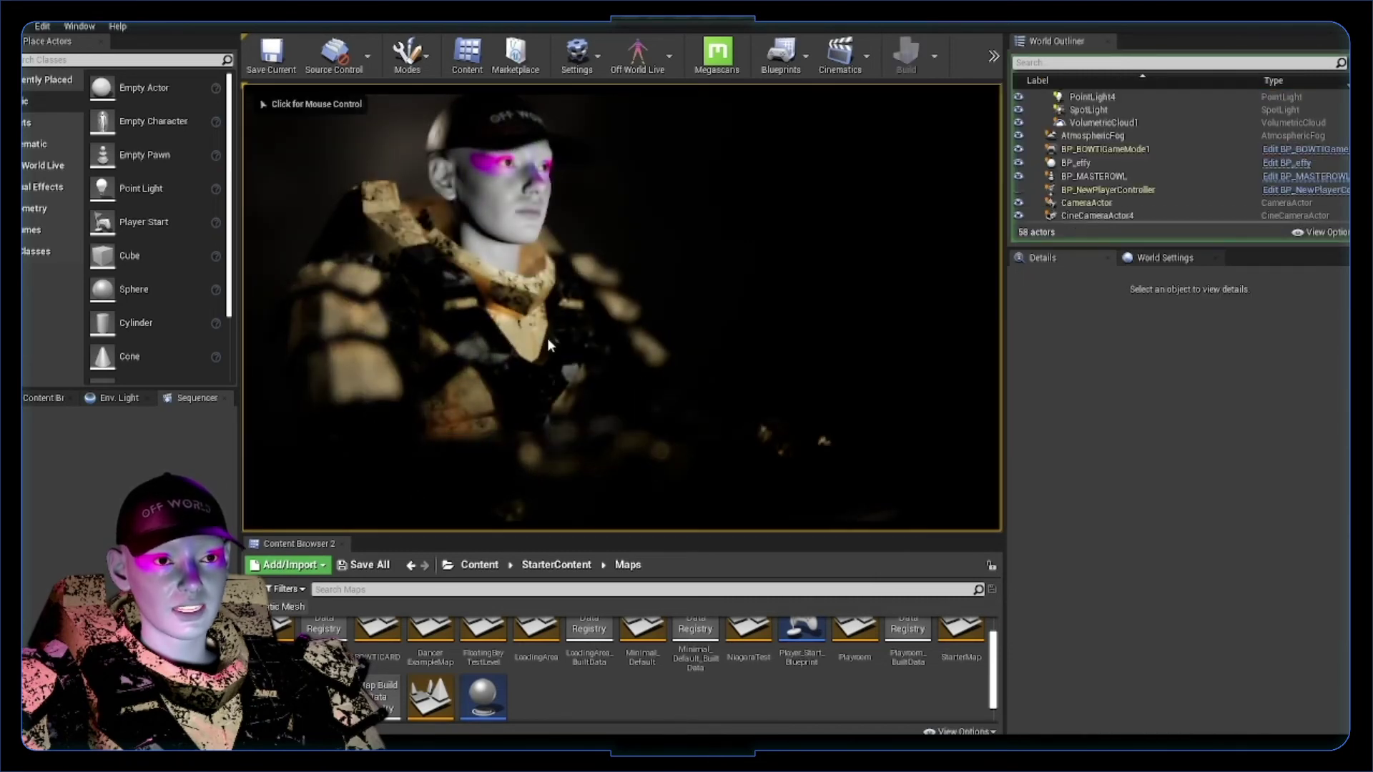